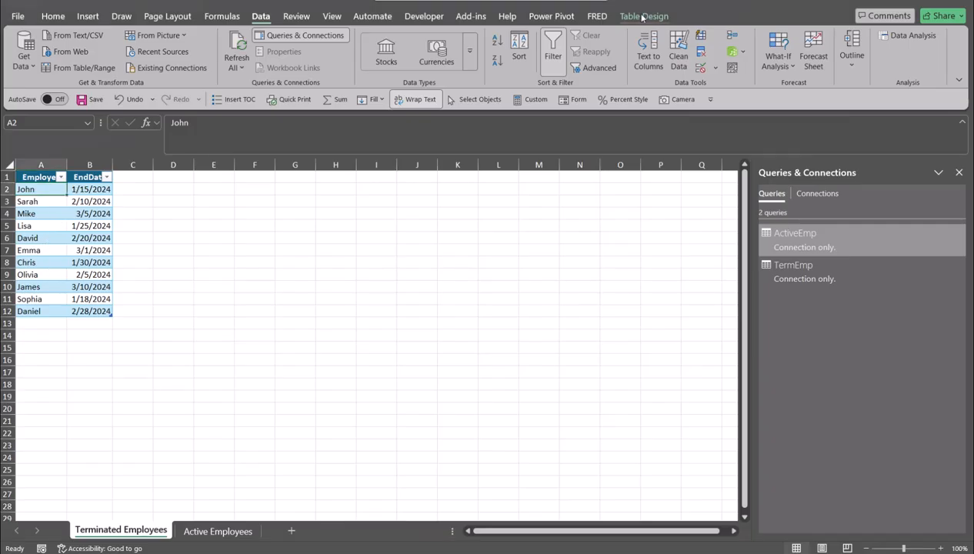
Check the table name of the terminated employees table, and display the Active Employees sheet.
{"action": "left_click", "coordinate": [643, 17]}
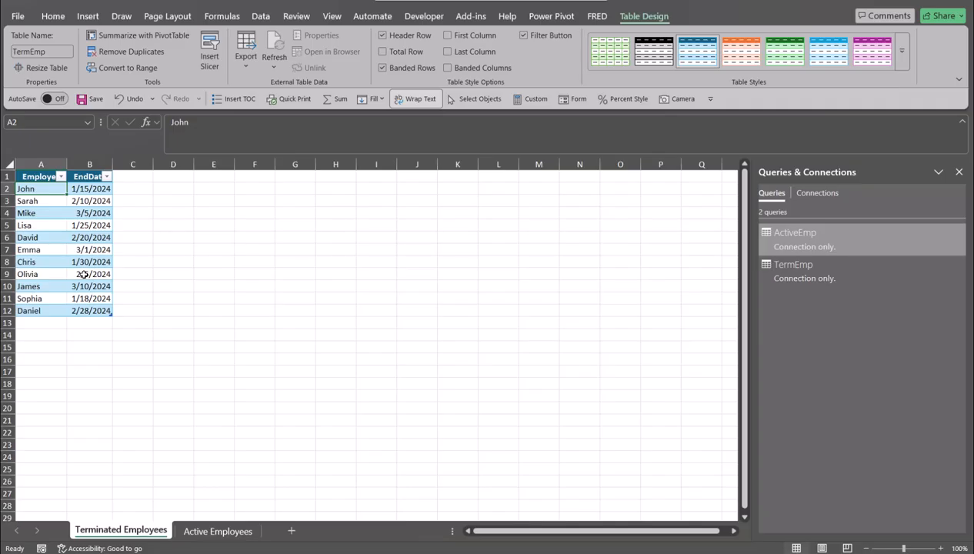
{"action": "left_click", "coordinate": [218, 531]}
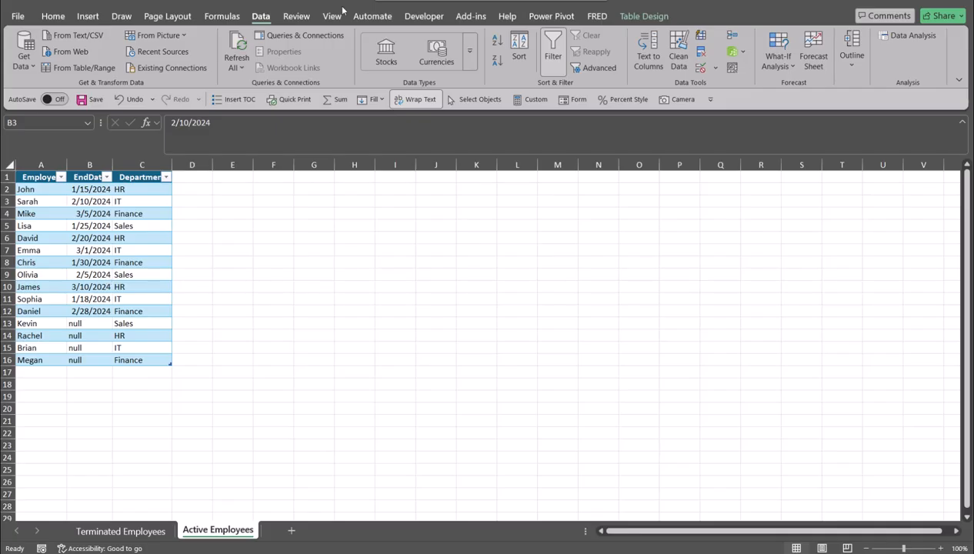
Start importing data from the Excel workbook Raw Terminated and Active Emp.xlsx.
{"action": "left_click", "coordinate": [262, 22]}
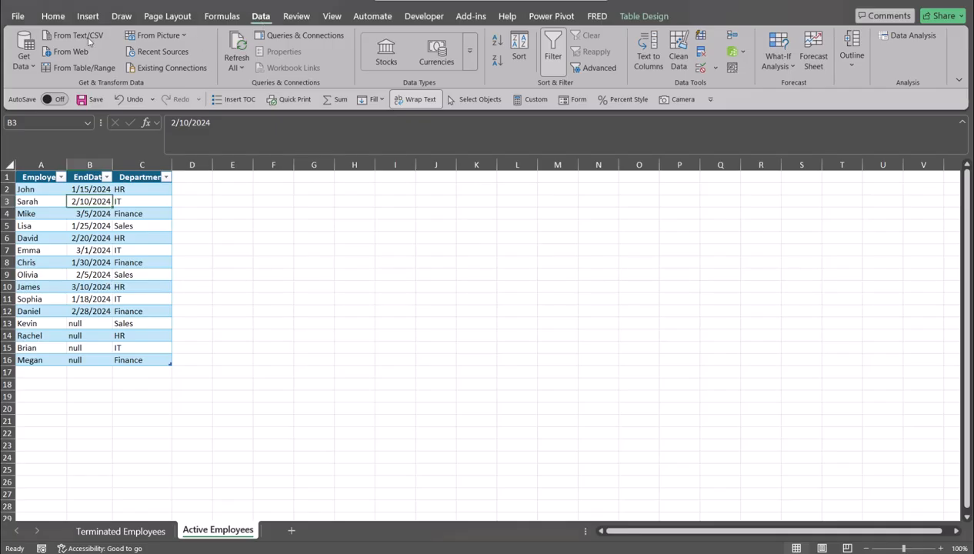
{"action": "left_click", "coordinate": [34, 68]}
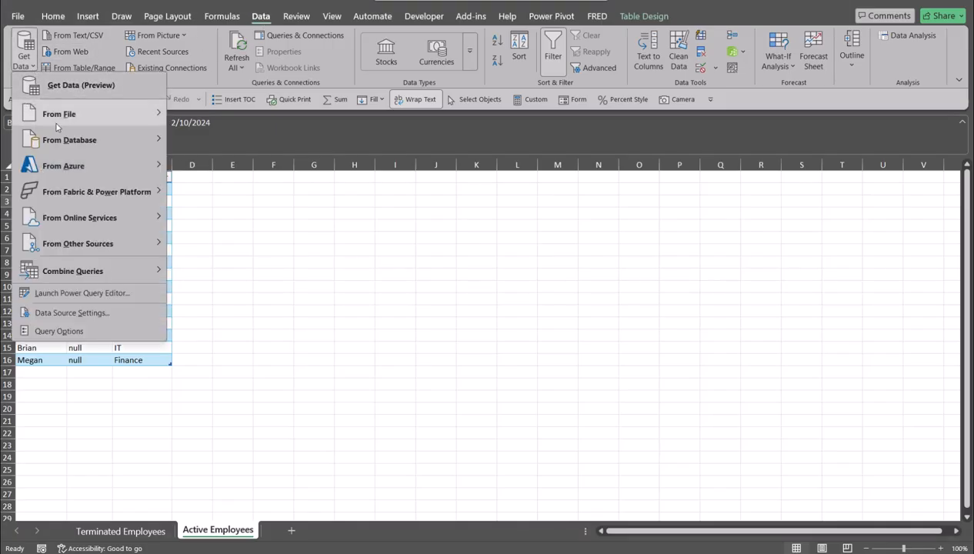
{"action": "mouse_move", "coordinate": [58, 123]}
{"action": "left_click", "coordinate": [229, 122]}
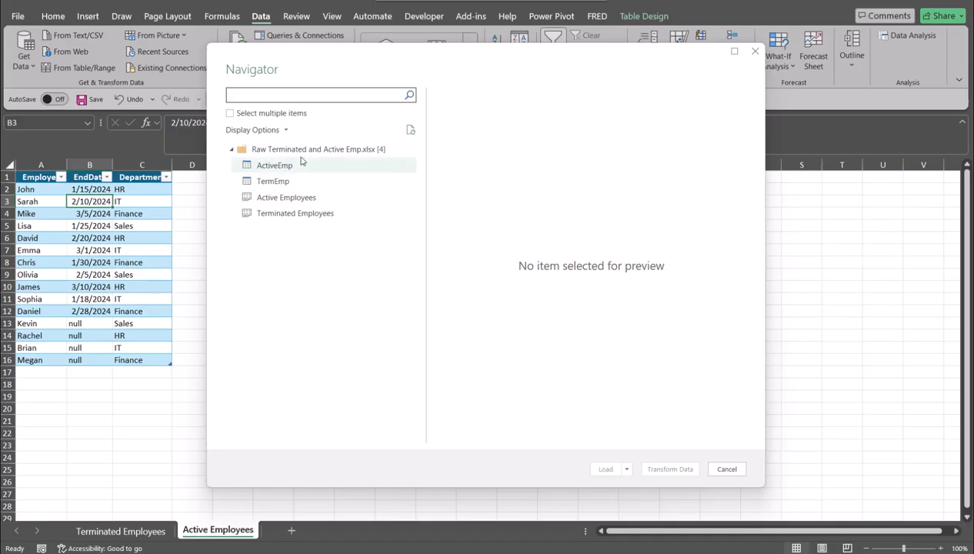
Select both the ActiveEmp and TermEmp tables for transformation in Power Query Editor and preview each query.
{"action": "left_click", "coordinate": [230, 114]}
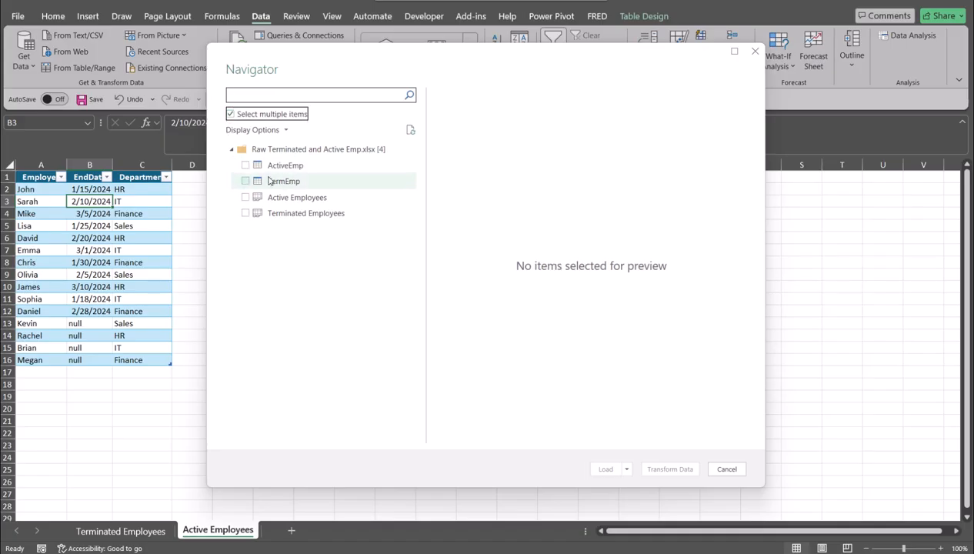
{"action": "left_click", "coordinate": [245, 167]}
{"action": "left_click", "coordinate": [245, 182]}
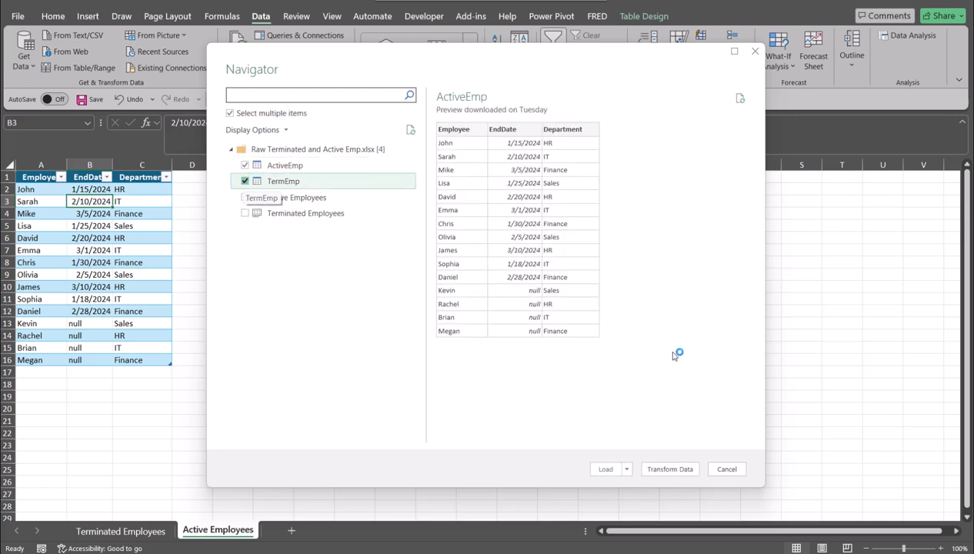
{"action": "left_click", "coordinate": [671, 469]}
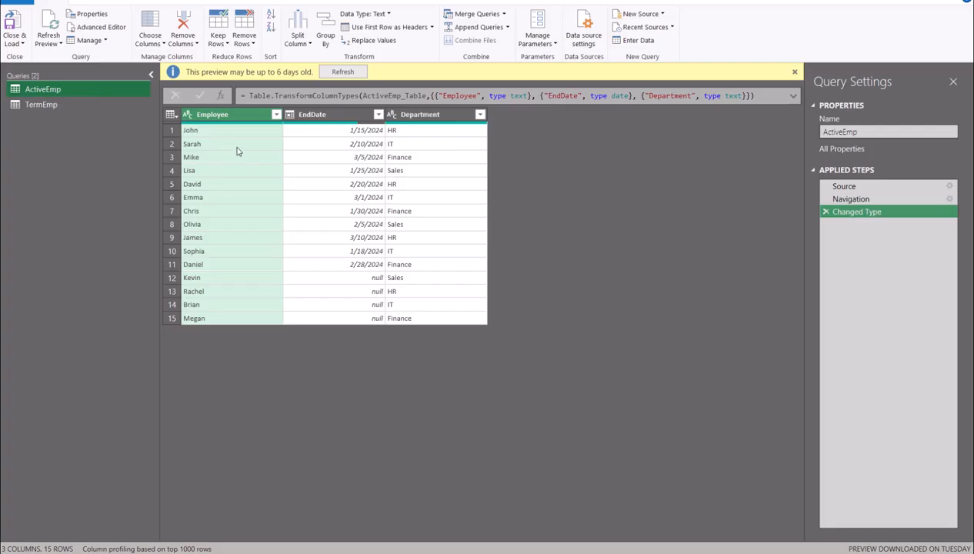
{"action": "left_click", "coordinate": [29, 105]}
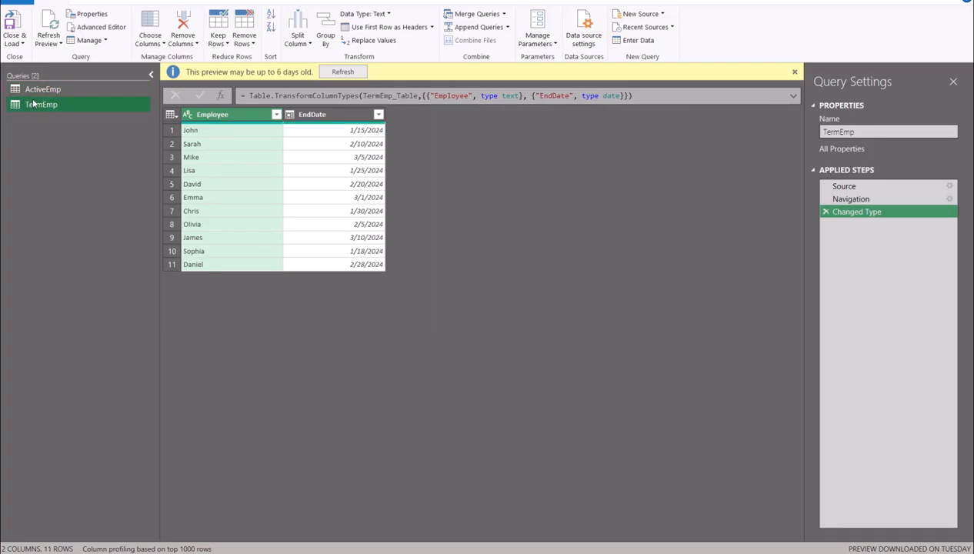
{"action": "left_click", "coordinate": [37, 91]}
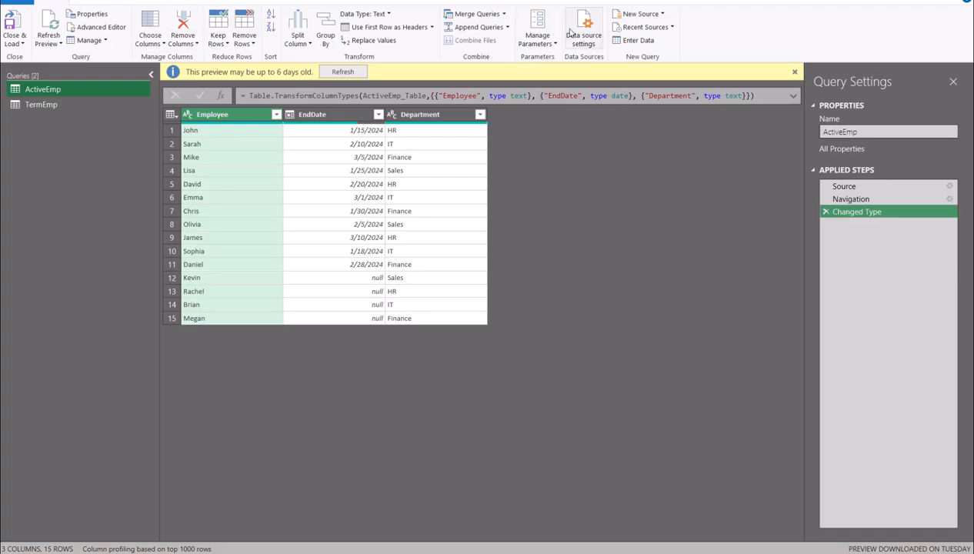
Add a new blank query beside the ActiveEmp and TermEmp queries.
{"action": "left_click", "coordinate": [659, 16]}
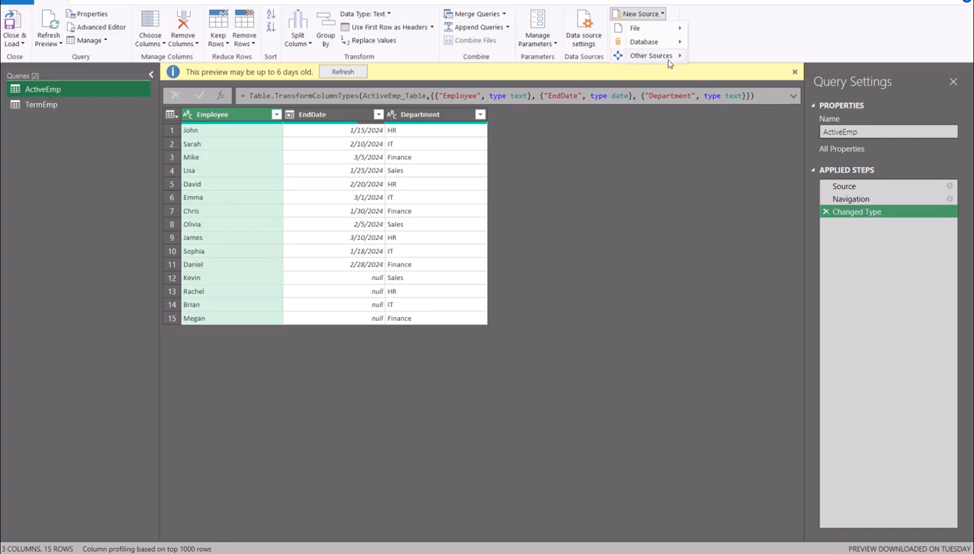
{"action": "mouse_move", "coordinate": [680, 62]}
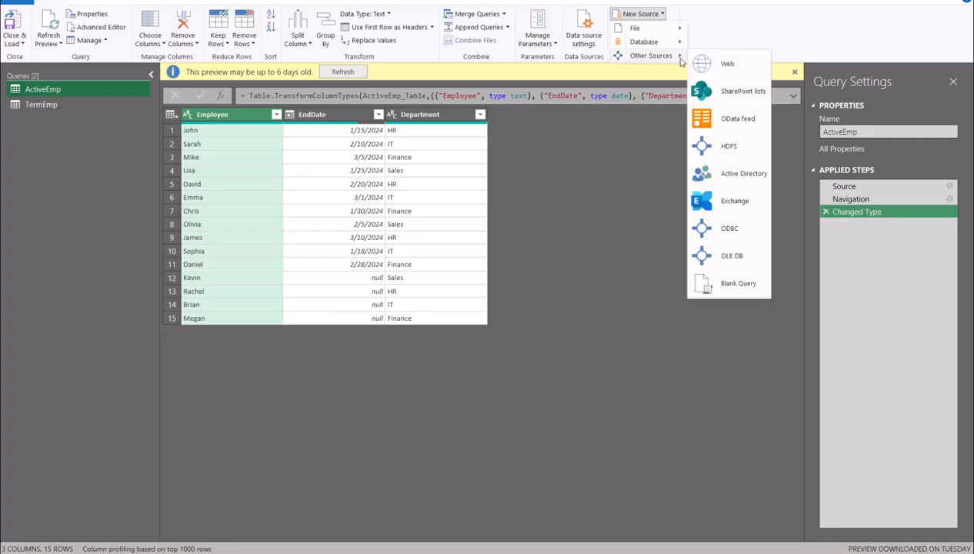
{"action": "left_click", "coordinate": [710, 282]}
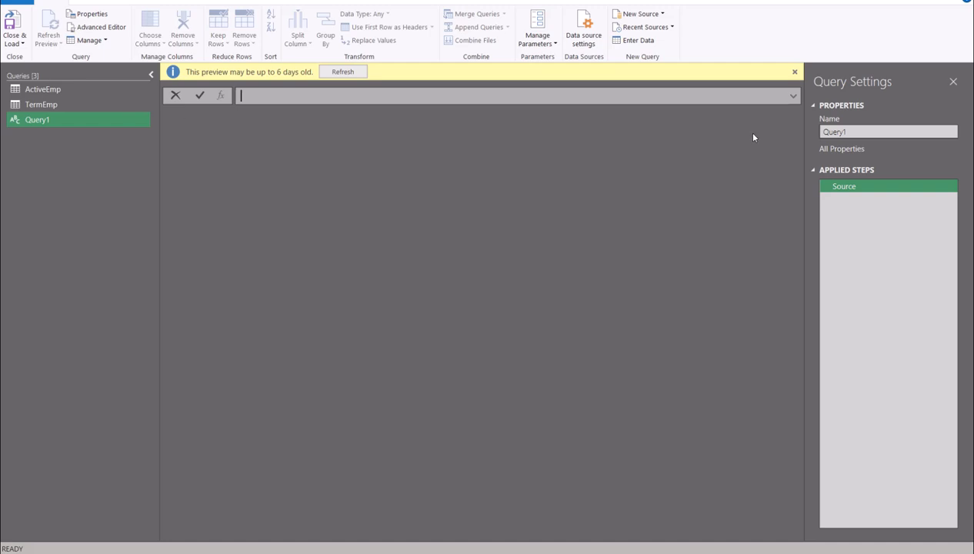
Rename the blank query as CurrentEmp.
{"action": "left_click", "coordinate": [858, 133]}
{"action": "left_click_drag", "start_coordinate": [856, 133], "coordinate": [779, 143]}
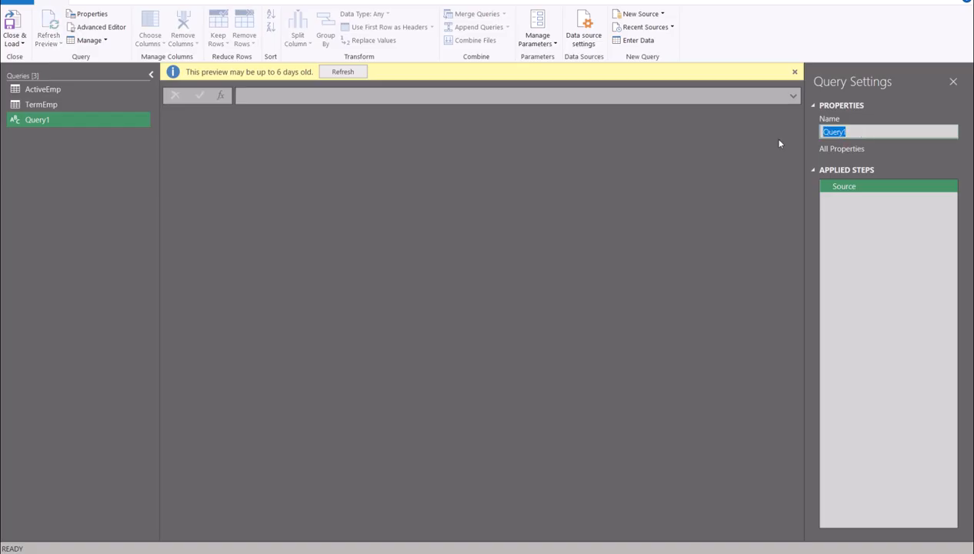
{"action": "type", "text": "CurrentEmp"}
{"action": "key", "text": "Return"}
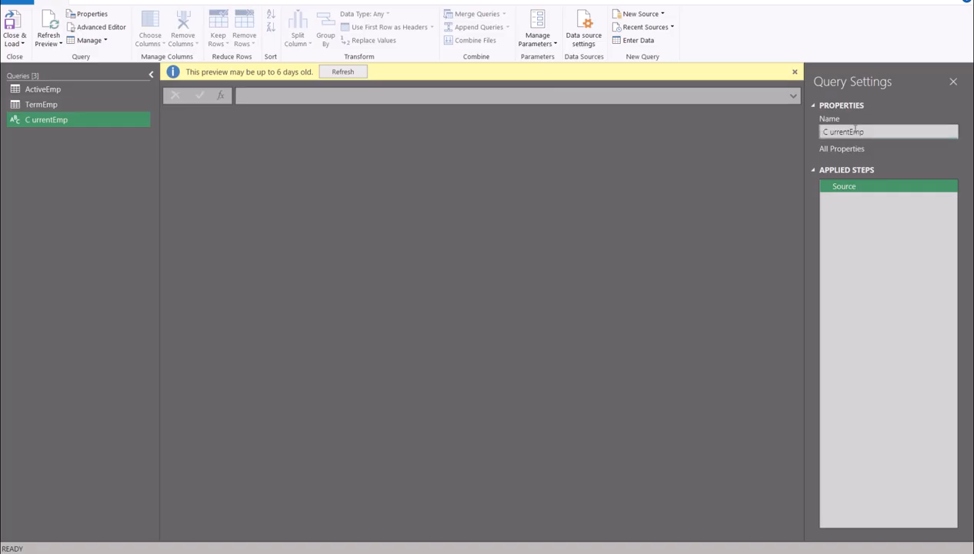
{"action": "left_click", "coordinate": [826, 130]}
{"action": "key", "text": "Return"}
{"action": "left_click", "coordinate": [78, 119]}
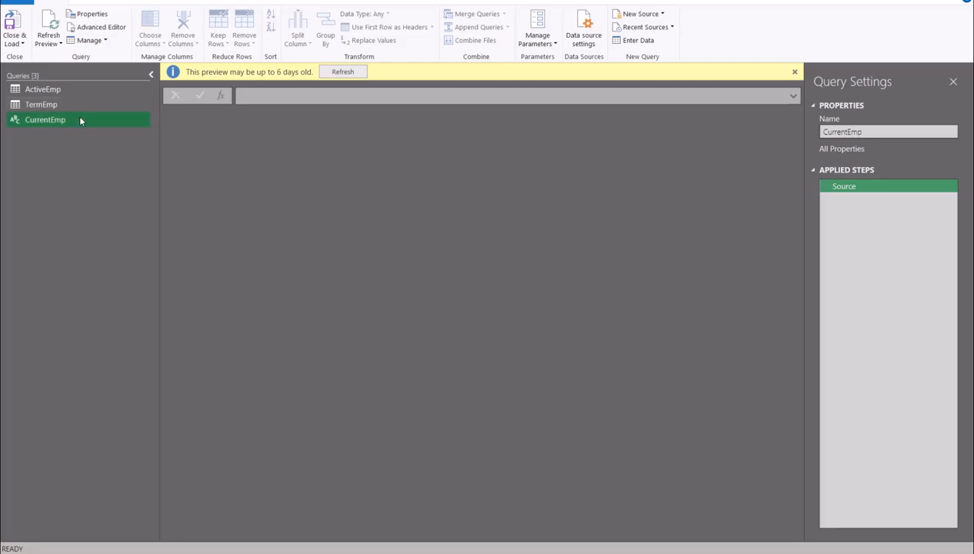
Replace CurrentEmp's M code with ActiveEmpTemp and TermEmpTemp workbook sources and a RemovedMatches step using Table.RemoveMatchingRows on Employee and EndDate, returning RemovedMatches.
{"action": "left_click", "coordinate": [97, 28]}
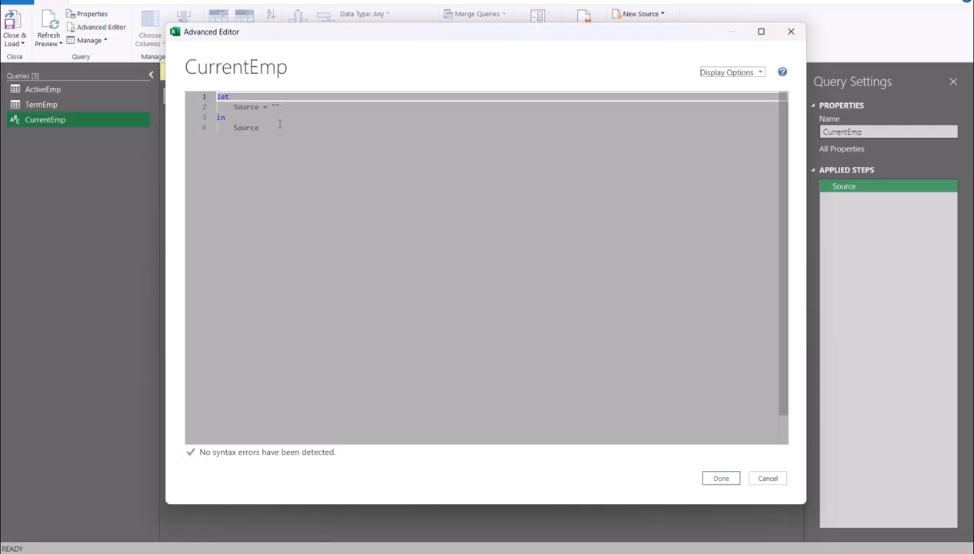
{"action": "left_click_drag", "start_coordinate": [278, 124], "coordinate": [174, 93]}
{"action": "type", "text": "let     ActiveEmpTemp = Excel.CurrentWorkbook(){[Name=\"ActiveEmp\"]}[Content],     TermEmpTemp = Excel.CurrentWorkbook(){[Name=\"TermEmp\"]}[Content],     RemovedMatches = Table.RemoveMatchingRows(         ActiveEmpTemp,         Table.ToRecords(TermEmpTemp),         {\"Employee\", \"EndDate\"}     ) in     RemovedMatches"}
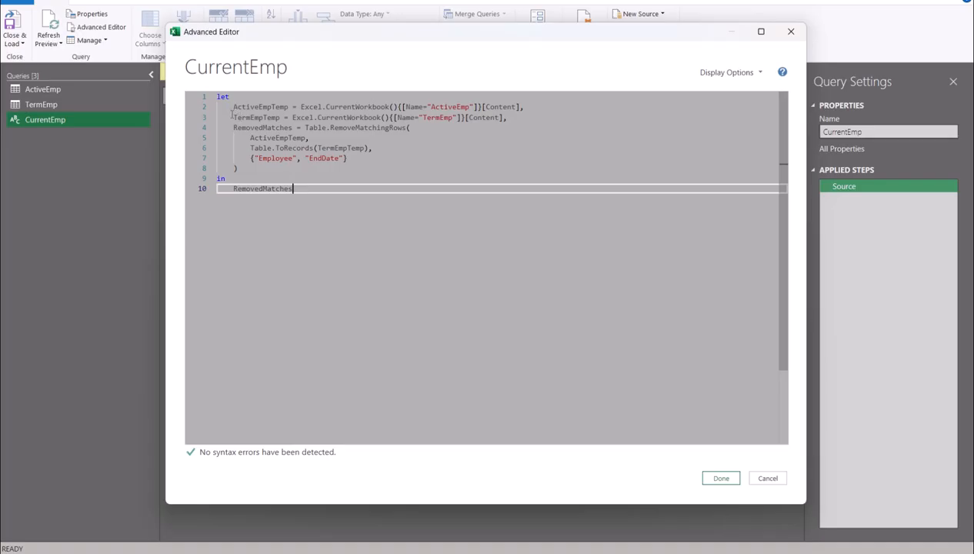
Comment out the TermEmpTemp line and every line of the RemovedMatches expression, and delete the trailing comma from the ActiveEmpTemp line.
{"action": "left_click", "coordinate": [233, 117]}
{"action": "type", "text": "//"}
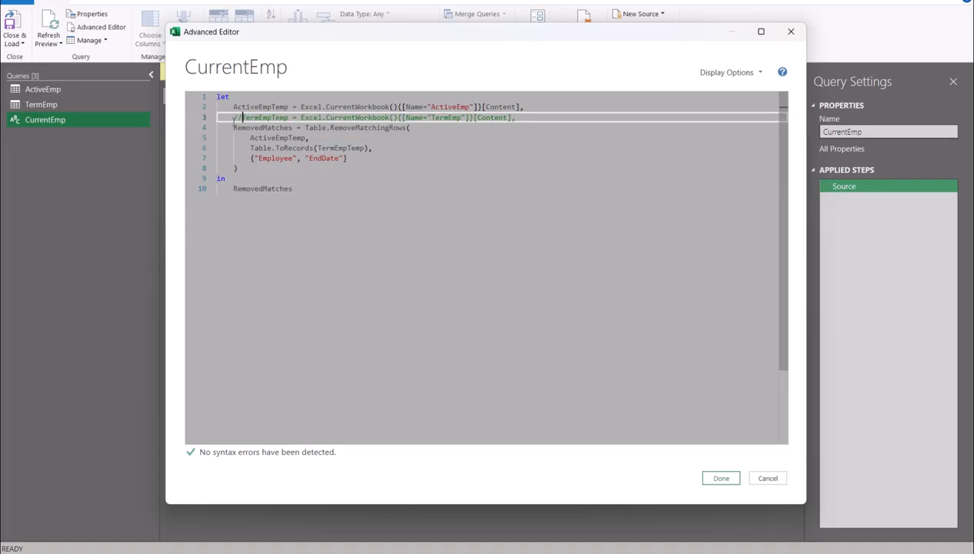
{"action": "left_click", "coordinate": [233, 127]}
{"action": "type", "text": "//"}
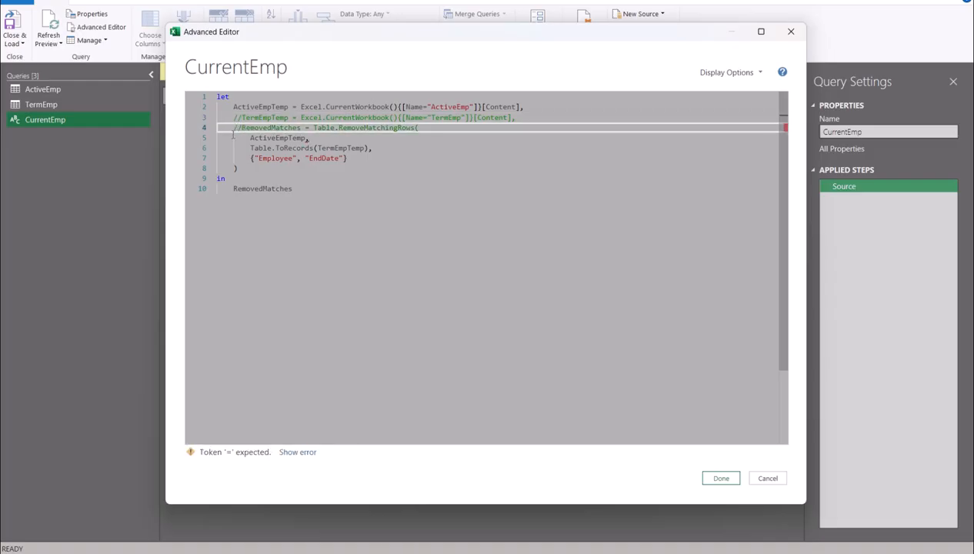
{"action": "left_click", "coordinate": [234, 138]}
{"action": "type", "text": "//"}
{"action": "left_click", "coordinate": [231, 147]}
{"action": "type", "text": "/    "}
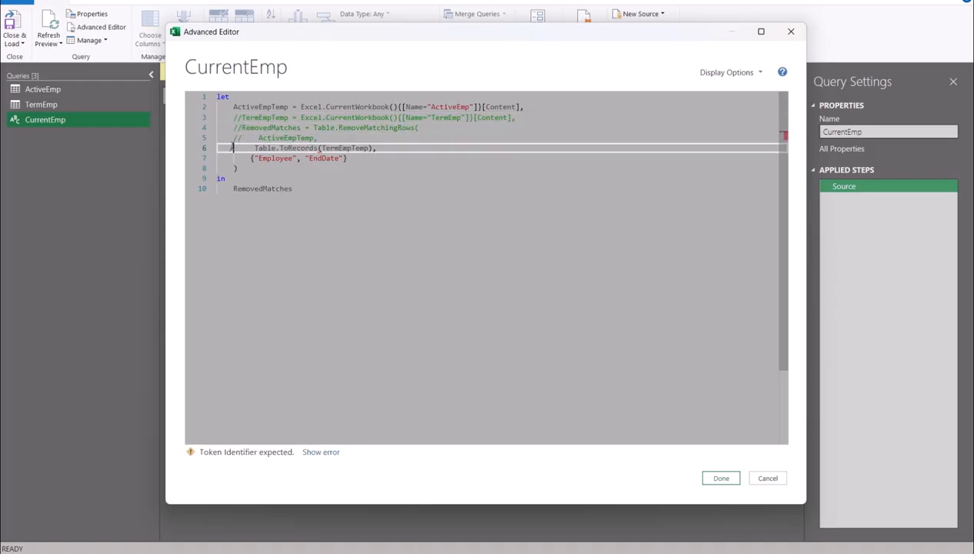
{"action": "type", "text": "/"}
{"action": "left_click", "coordinate": [230, 158]}
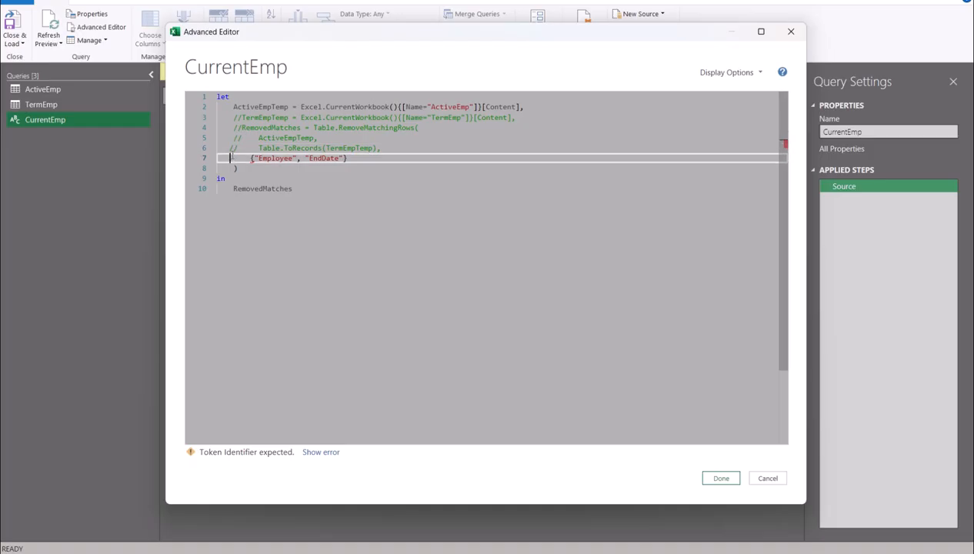
{"action": "type", "text": "//"}
{"action": "left_click", "coordinate": [232, 167]}
{"action": "type", "text": "//"}
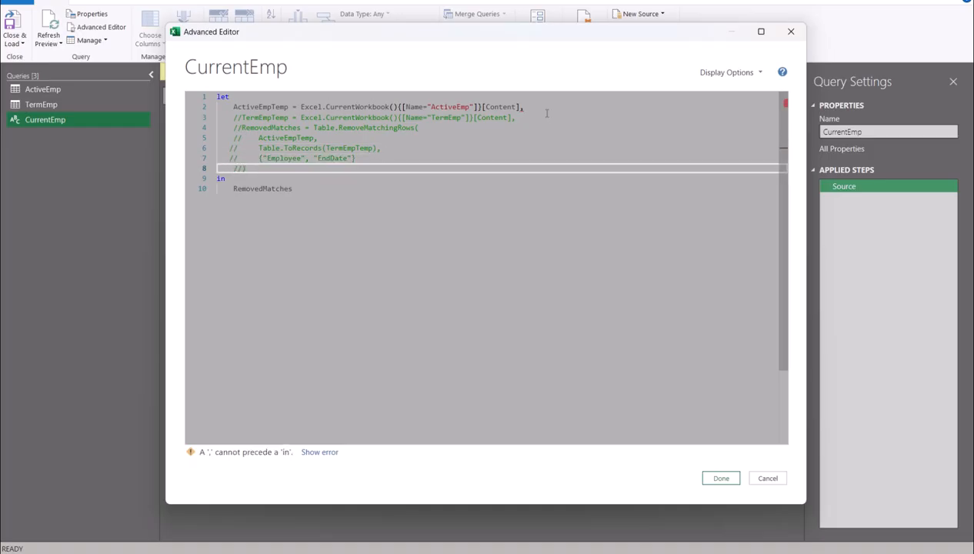
{"action": "left_click", "coordinate": [540, 107]}
{"action": "key", "text": "BackSpace"}
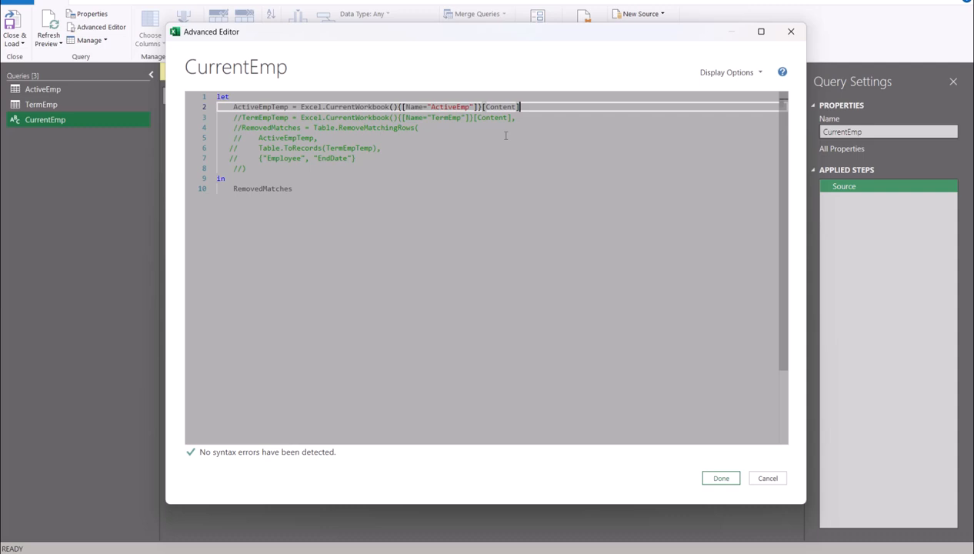
Make the query return ActiveEmpTemp instead of RemovedMatches and apply the code to preview that table.
{"action": "double_click", "coordinate": [251, 107]}
{"action": "key", "text": "ctrl+c"}
{"action": "key", "text": "ctrl+space"}
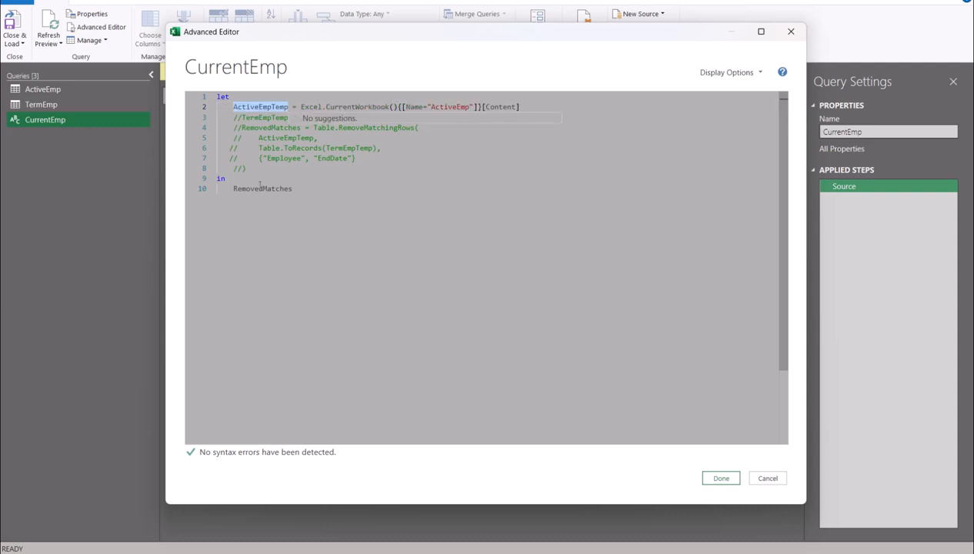
{"action": "left_click", "coordinate": [264, 189]}
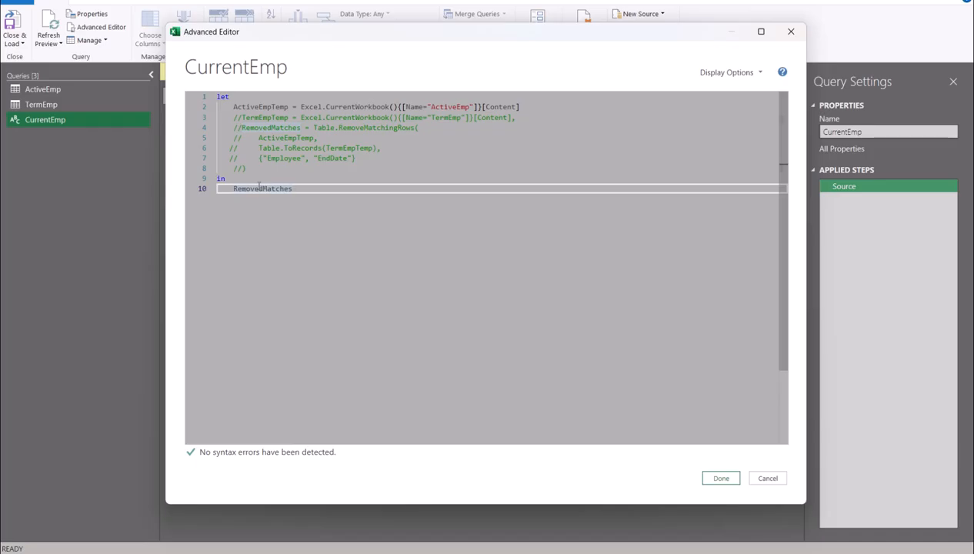
{"action": "left_click_drag", "start_coordinate": [292, 189], "coordinate": [228, 192]}
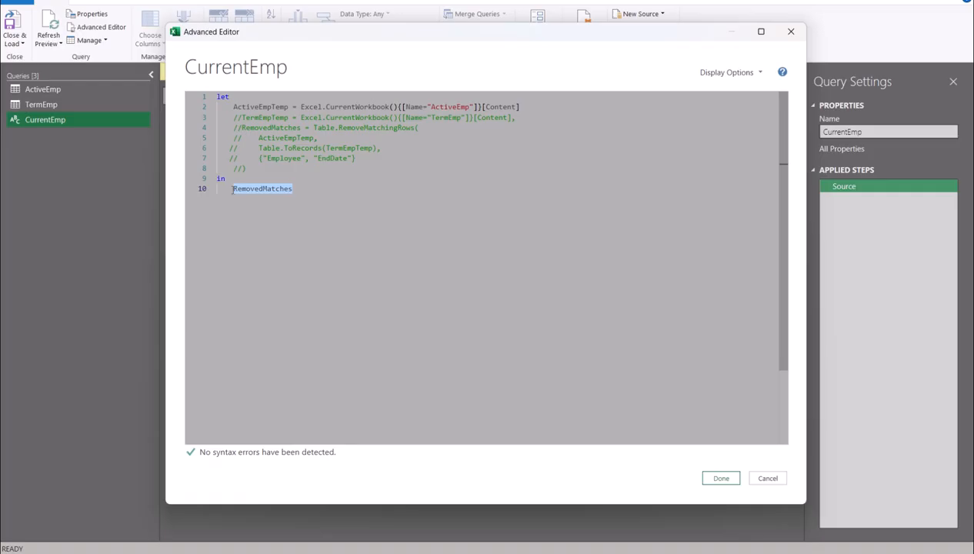
{"action": "key", "text": "ctrl+v"}
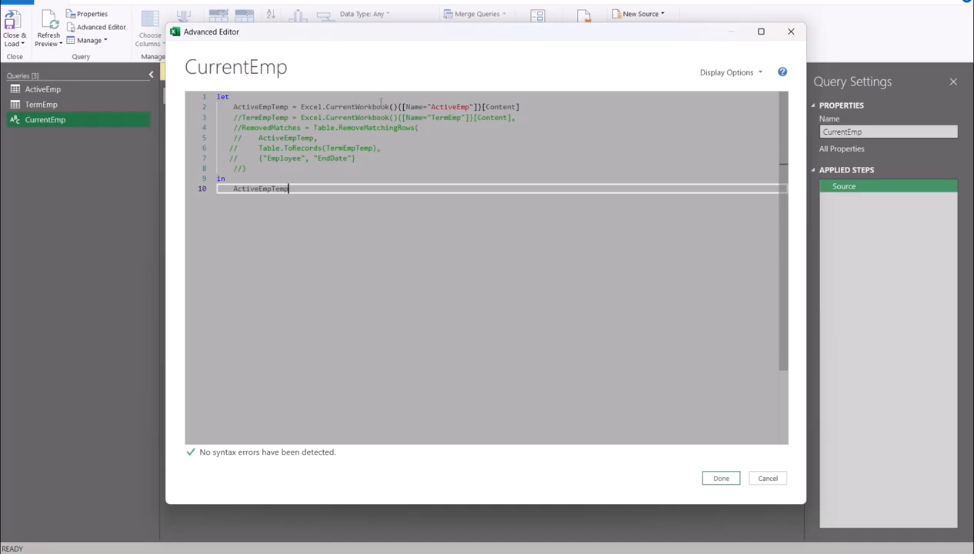
{"action": "left_click", "coordinate": [268, 106]}
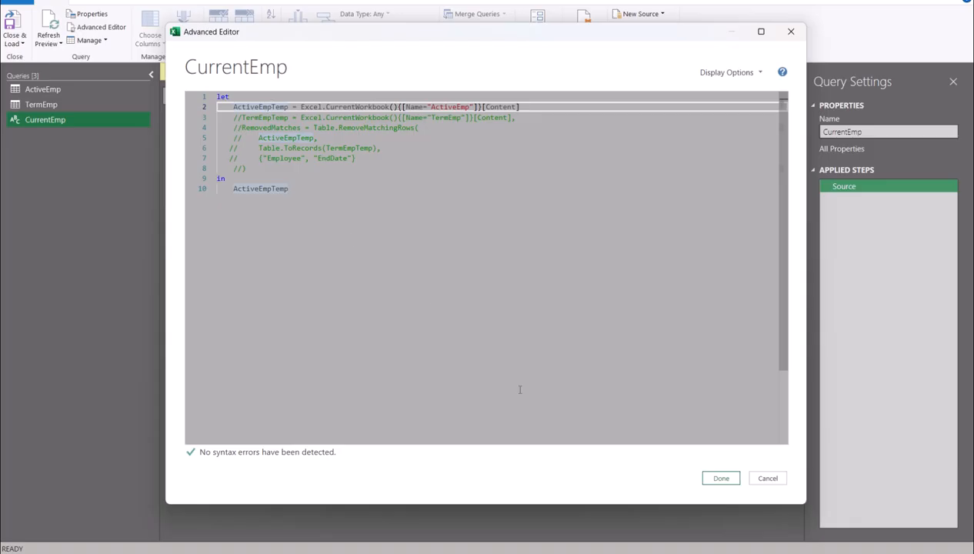
{"action": "left_click", "coordinate": [720, 478]}
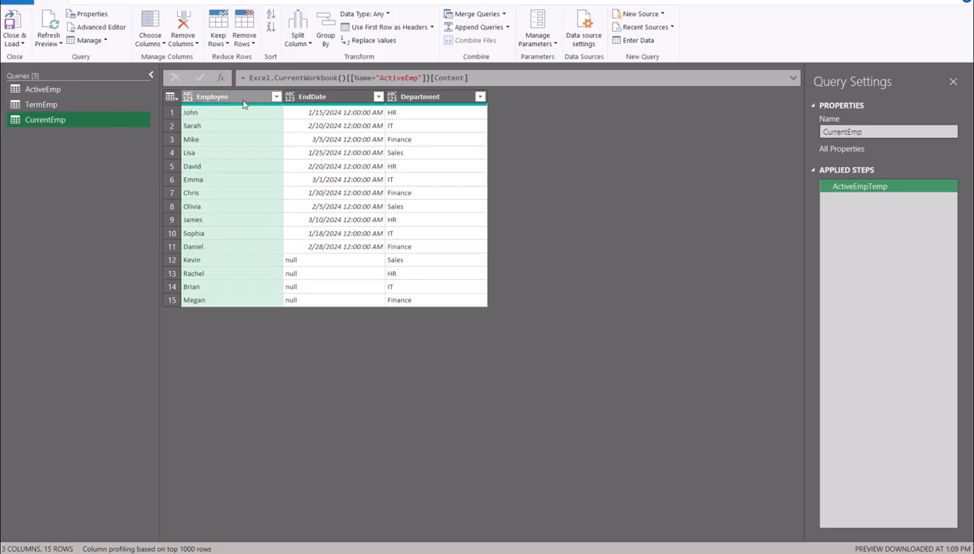
Reopen CurrentEmp's M code, comment out the ActiveEmpTemp line and uncomment the TermEmpTemp line.
{"action": "left_click", "coordinate": [121, 29]}
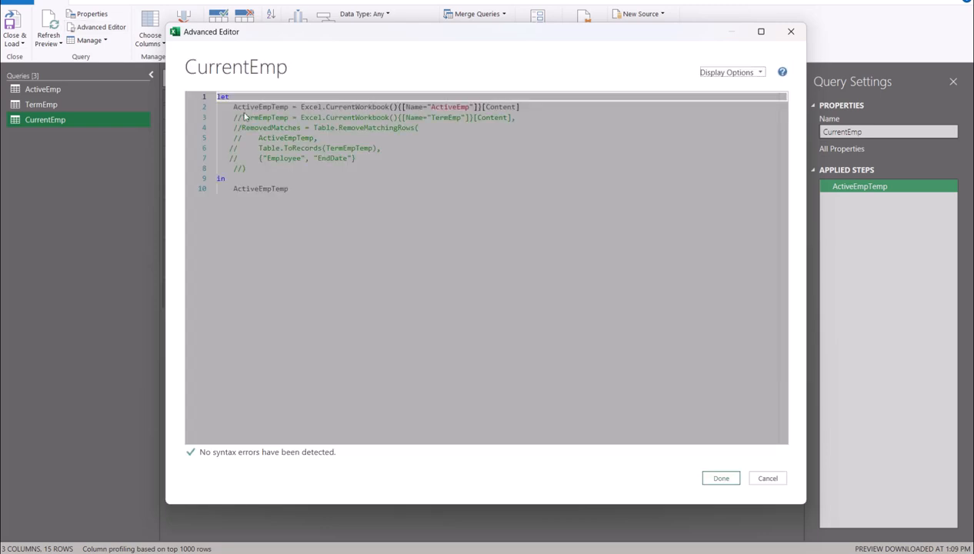
{"action": "left_click", "coordinate": [230, 107]}
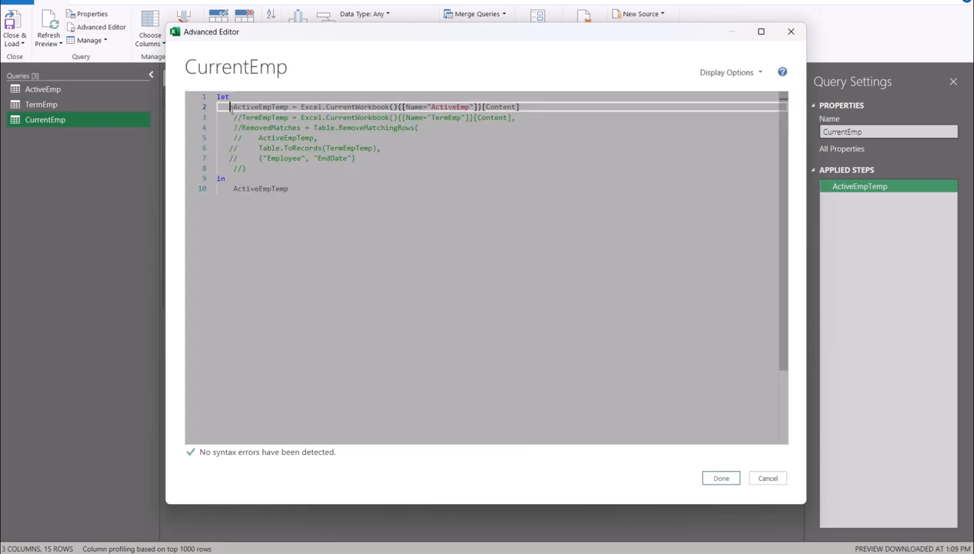
{"action": "type", "text": "//"}
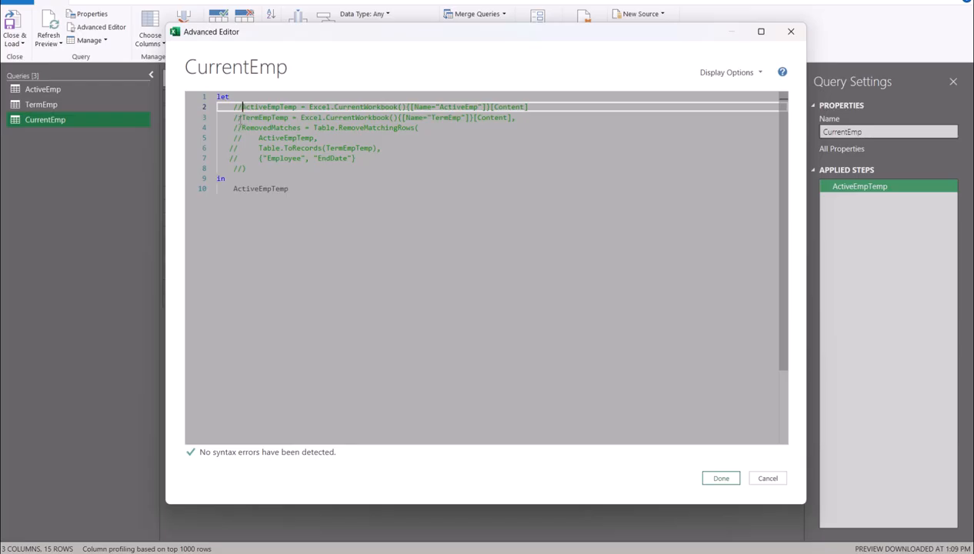
{"action": "left_click", "coordinate": [242, 118]}
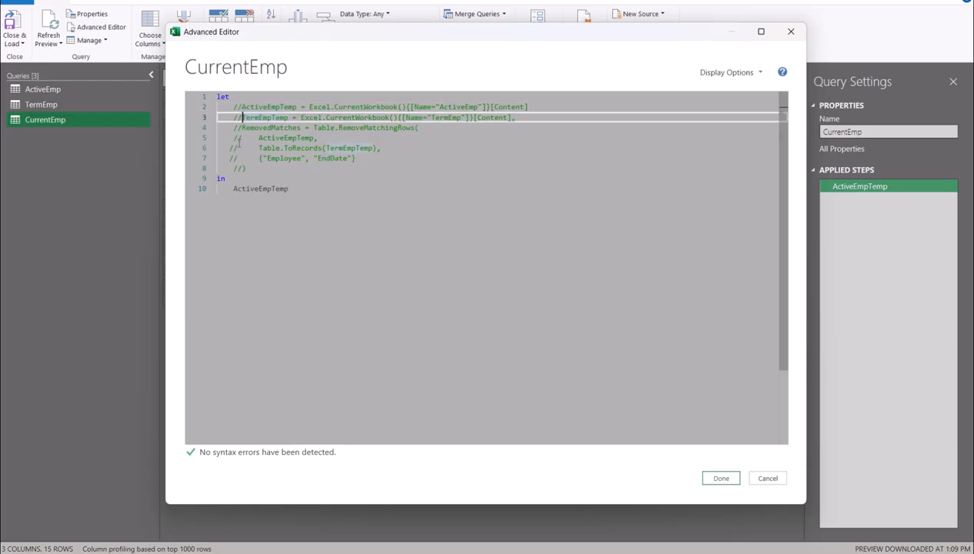
{"action": "key", "text": "BackSpace"}
{"action": "key", "text": "BackSpace"}
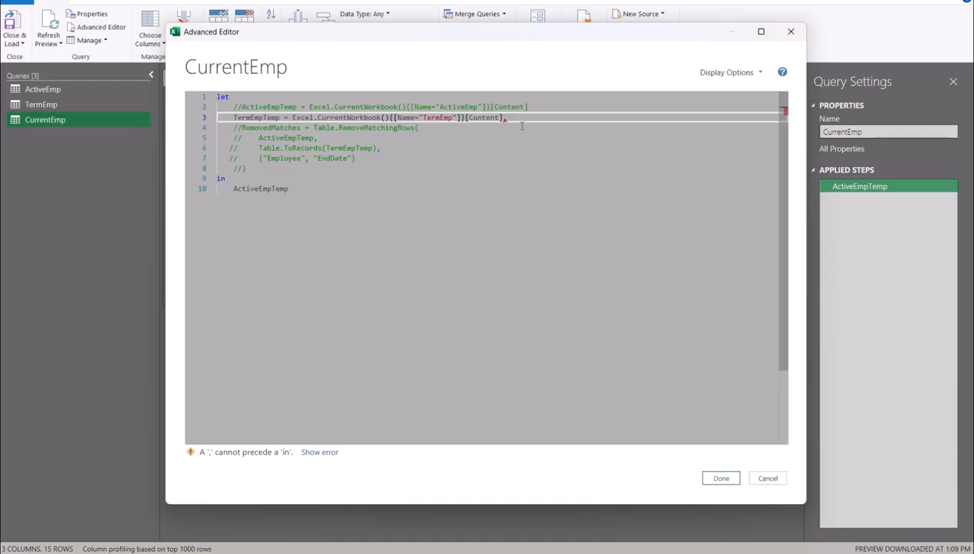
Delete the trailing comma from the TermEmpTemp line, make the query return TermEmpTemp, and apply the code to preview that table.
{"action": "left_click", "coordinate": [522, 119]}
{"action": "key", "text": "BackSpace"}
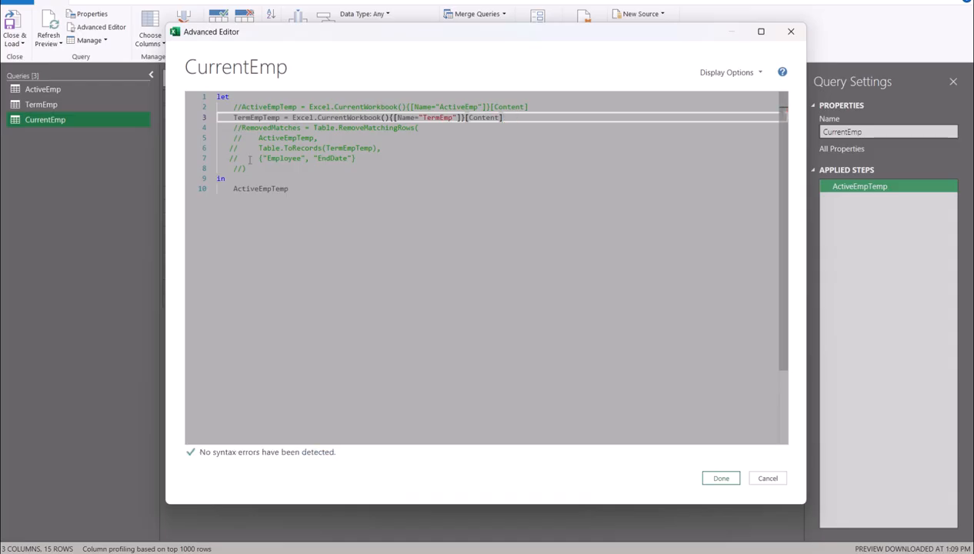
{"action": "double_click", "coordinate": [262, 118]}
{"action": "key", "text": "ctrl+c"}
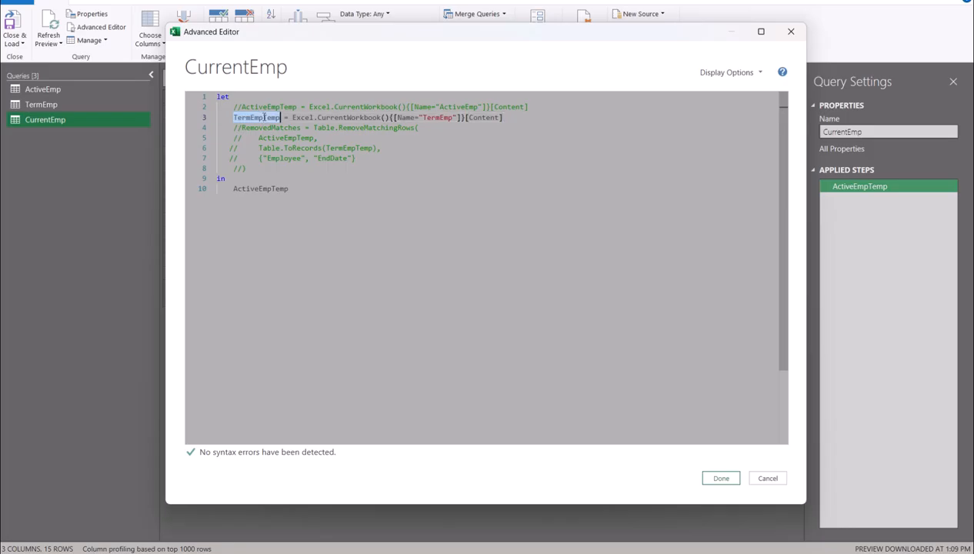
{"action": "left_click", "coordinate": [254, 188]}
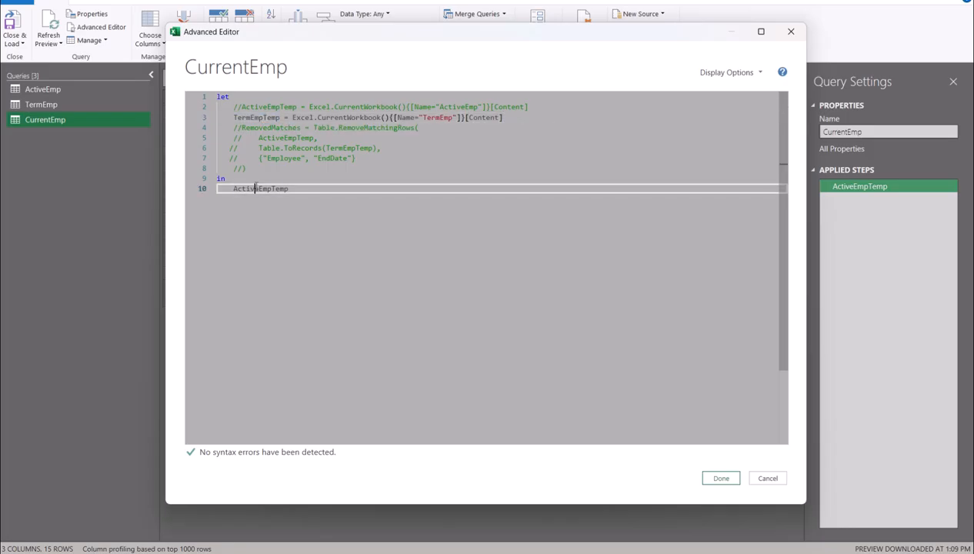
{"action": "left_click_drag", "start_coordinate": [293, 189], "coordinate": [234, 192]}
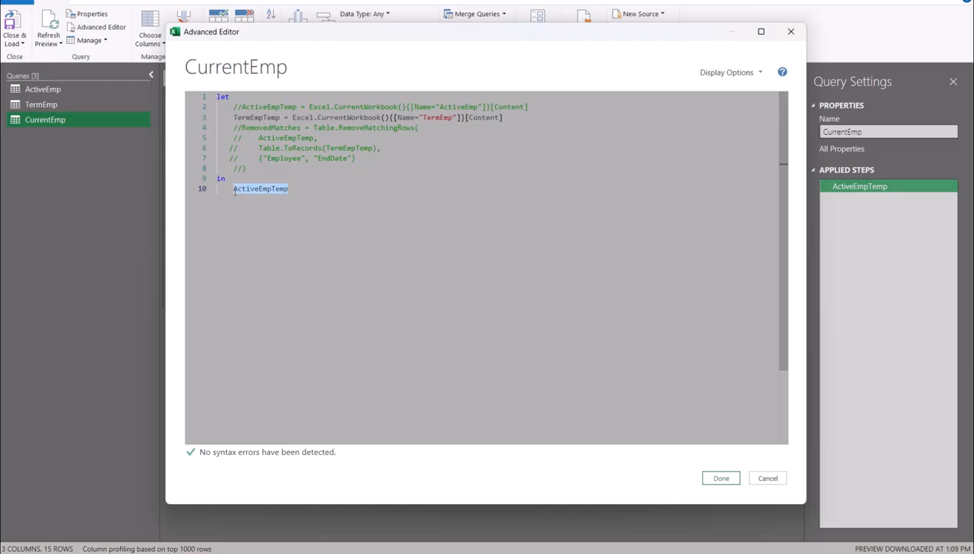
{"action": "key", "text": "ctrl+v"}
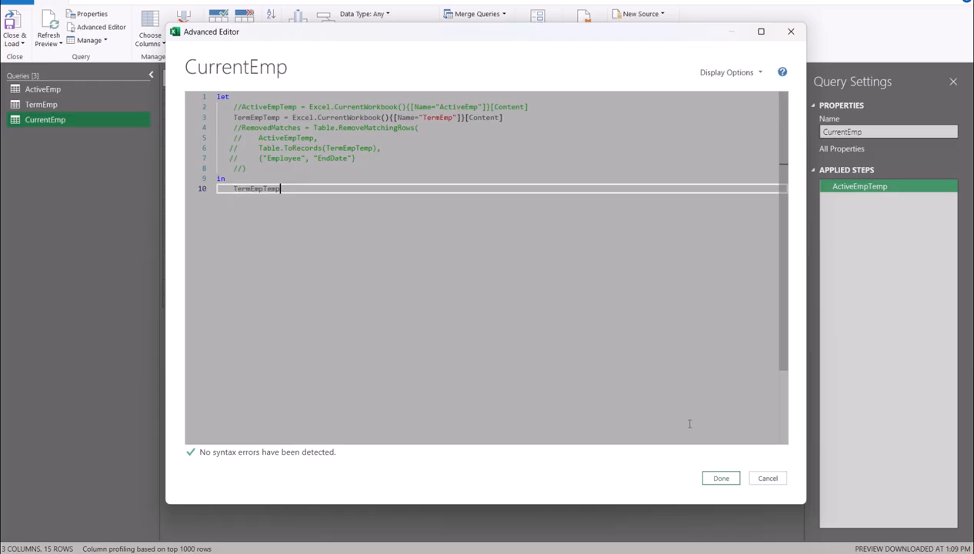
{"action": "left_click", "coordinate": [719, 479]}
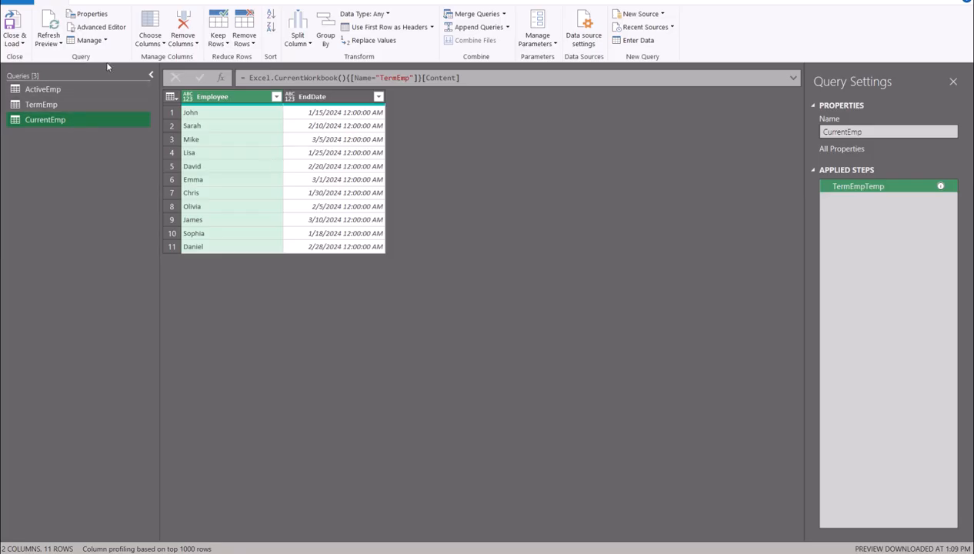
Reopen CurrentEmp's M code, uncomment the ActiveEmpTemp line, and end both the ActiveEmpTemp and TermEmpTemp lines with a comma.
{"action": "left_click", "coordinate": [100, 27]}
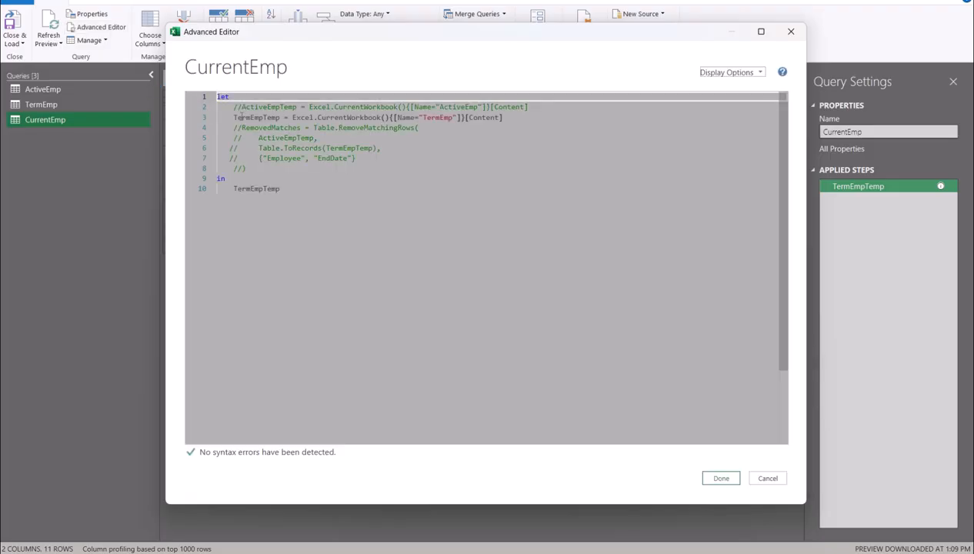
{"action": "left_click", "coordinate": [242, 107]}
{"action": "key", "text": "BackSpace"}
{"action": "key", "text": "BackSpace"}
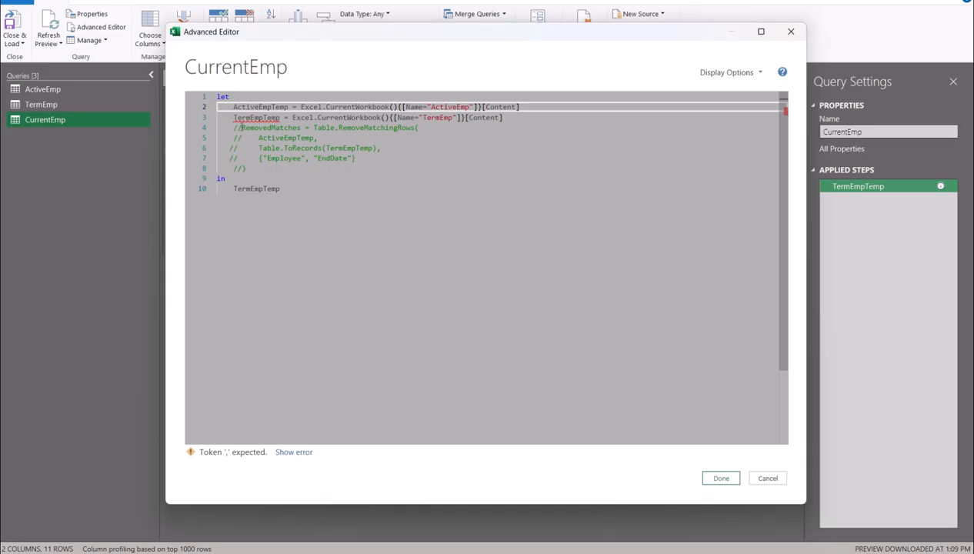
{"action": "left_click", "coordinate": [520, 107]}
{"action": "type", "text": ","}
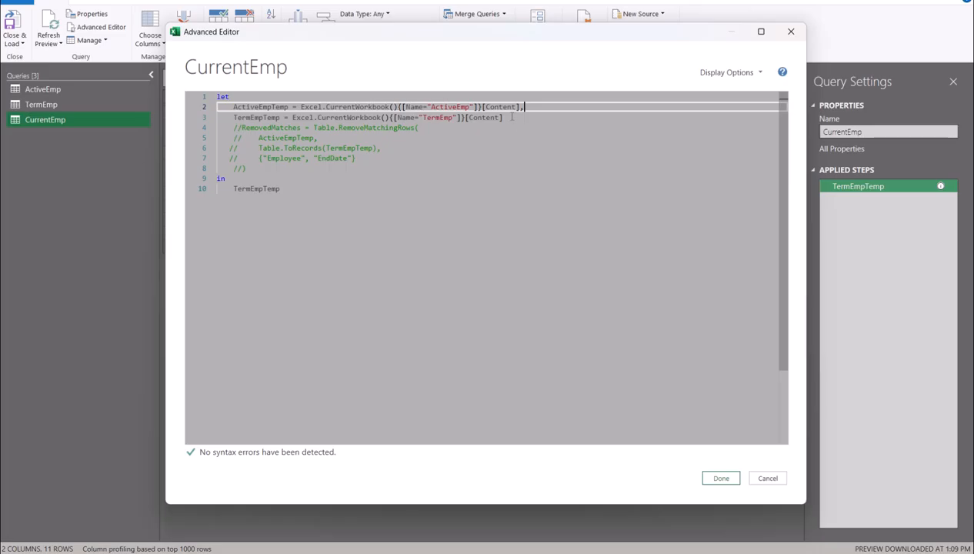
{"action": "left_click", "coordinate": [505, 118]}
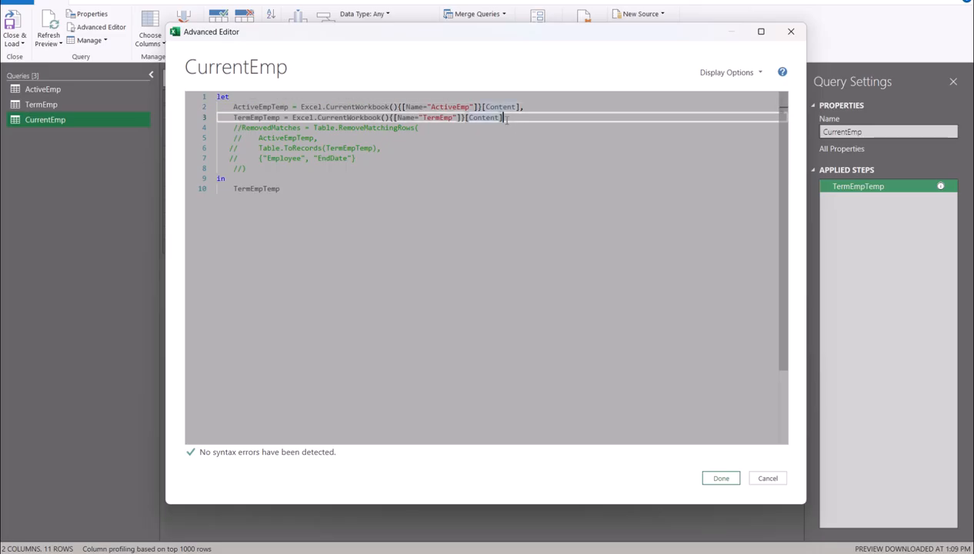
{"action": "type", "text": ","}
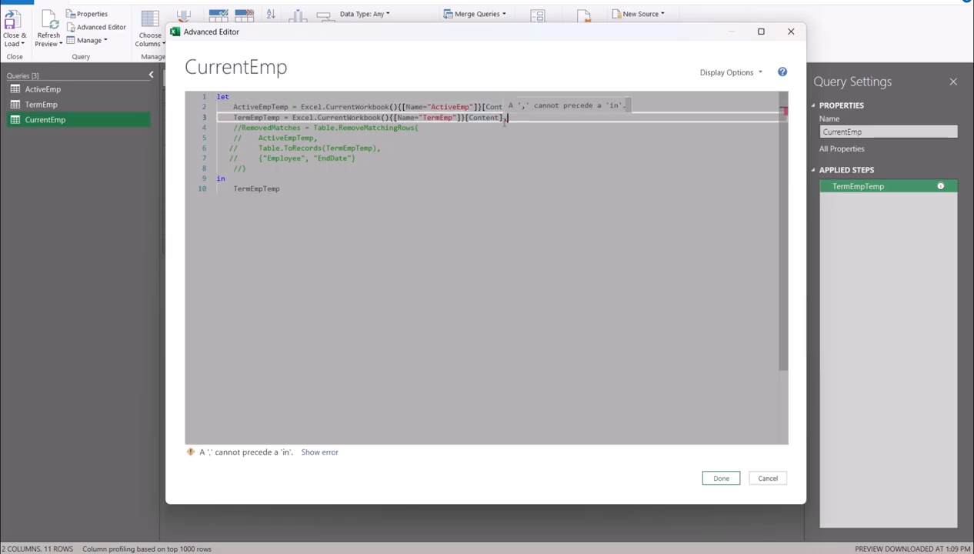
Uncomment every line of the RemovedMatches expression, from Table.RemoveMatchingRows through its closing parenthesis.
{"action": "left_click", "coordinate": [239, 128]}
{"action": "key", "text": "BackSpace"}
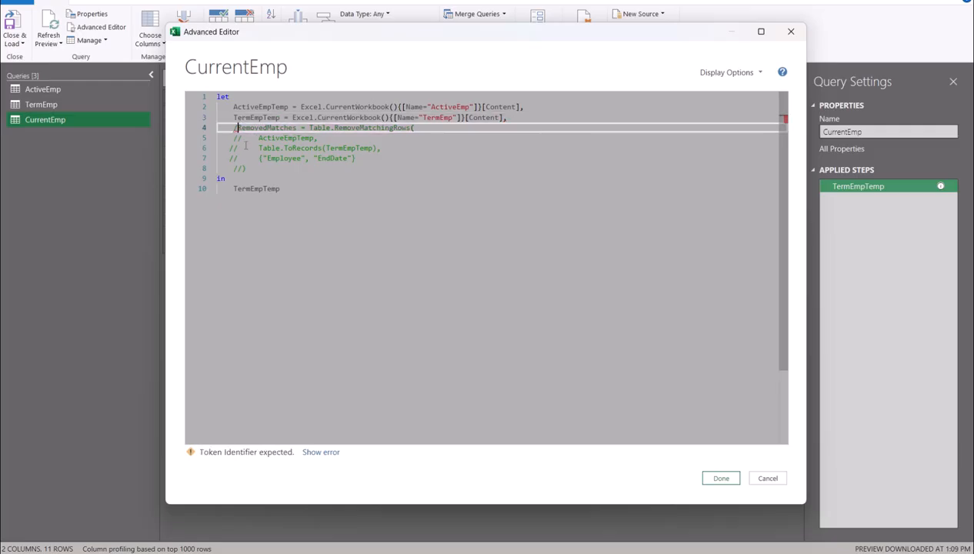
{"action": "key", "text": "BackSpace"}
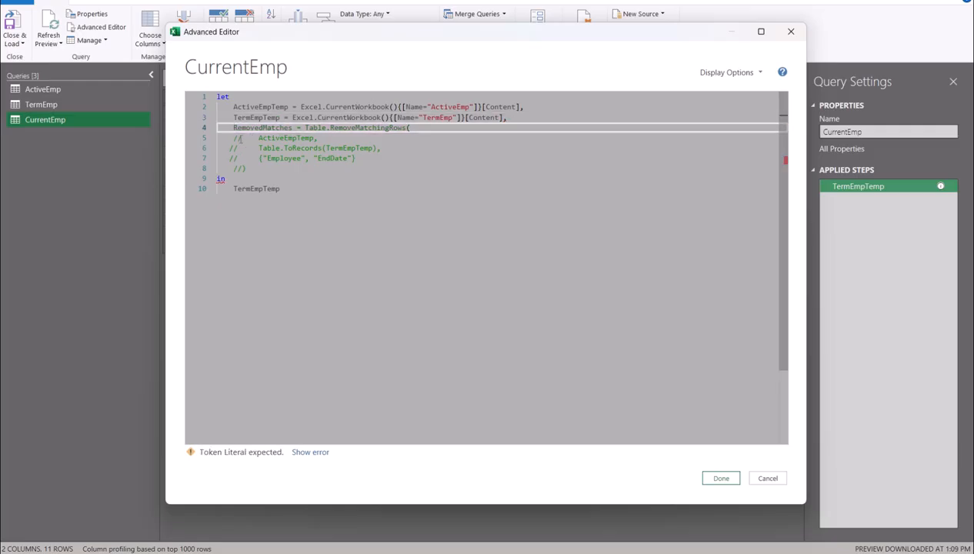
{"action": "left_click", "coordinate": [240, 138]}
{"action": "key", "text": "BackSpace"}
{"action": "key", "text": "BackSpace"}
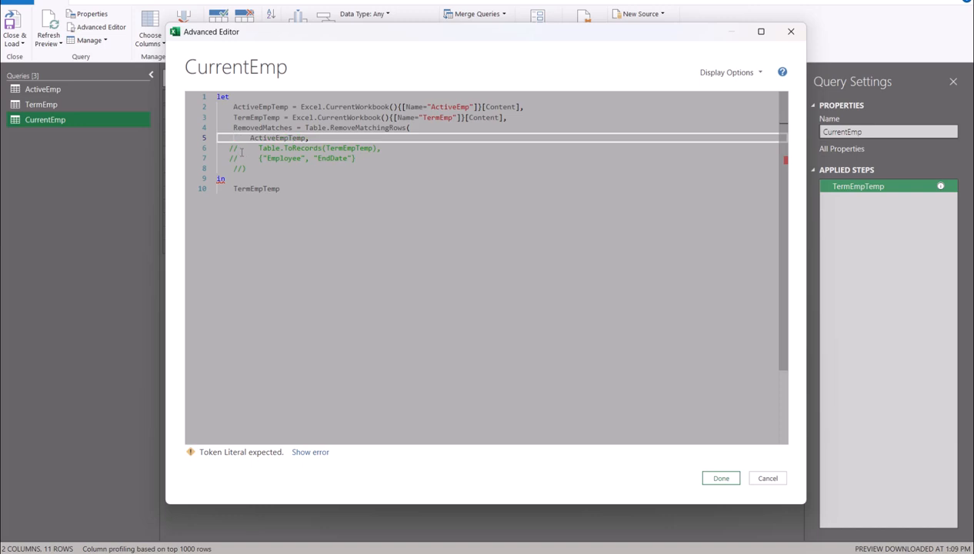
{"action": "left_click", "coordinate": [239, 150]}
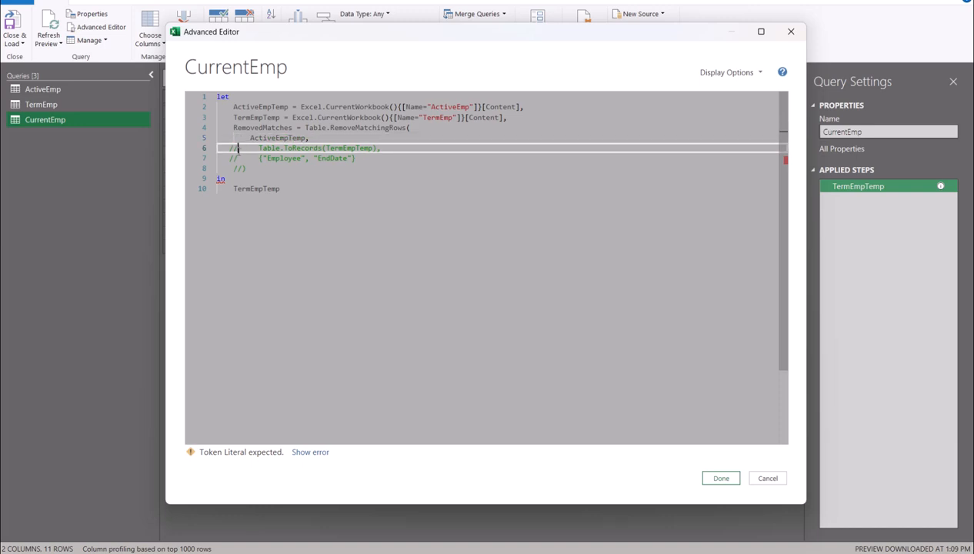
{"action": "key", "text": "BackSpace"}
{"action": "key", "text": "BackSpace"}
{"action": "left_click", "coordinate": [238, 158]}
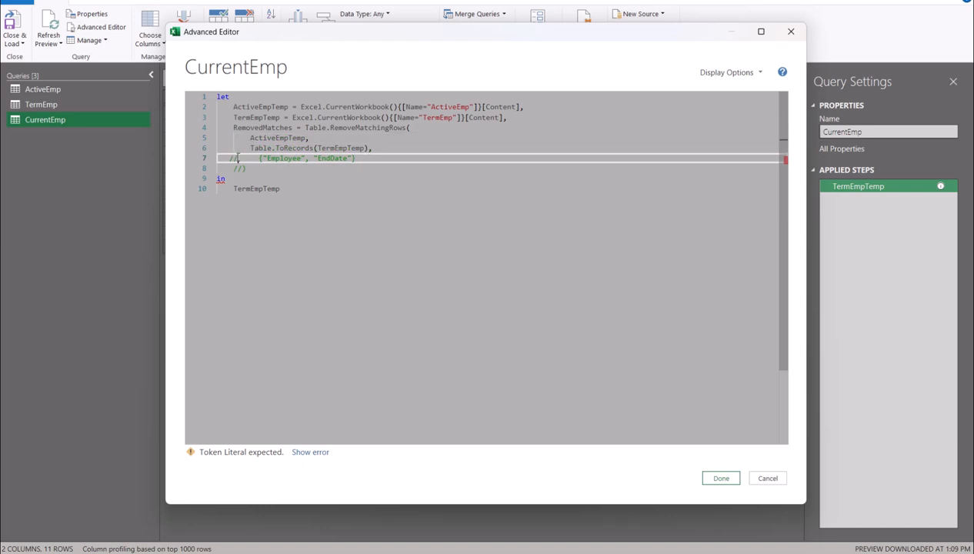
{"action": "key", "text": "BackSpace"}
{"action": "key", "text": "BackSpace"}
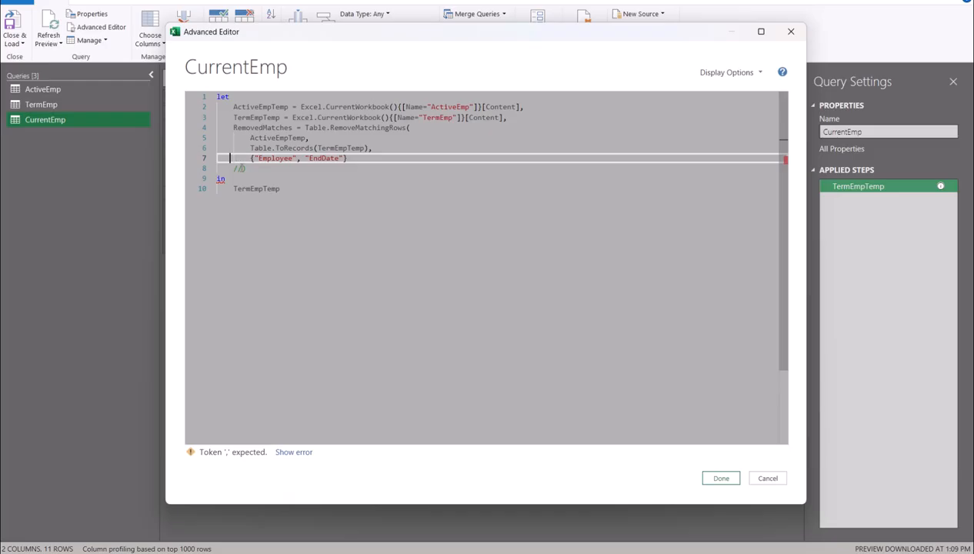
{"action": "left_click", "coordinate": [238, 169]}
{"action": "key", "text": "BackSpace"}
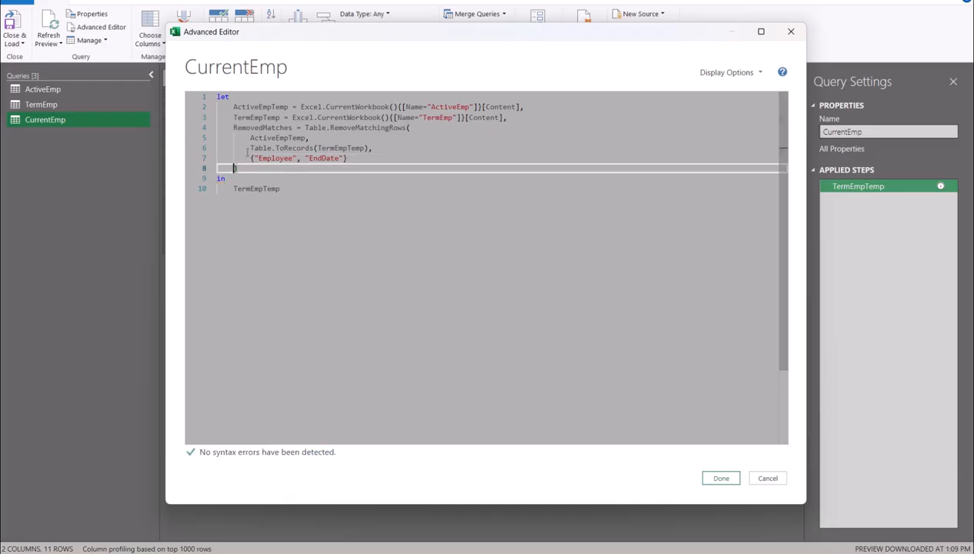
Make the query return RemovedMatches instead of TermEmpTemp and apply the code.
{"action": "double_click", "coordinate": [251, 129]}
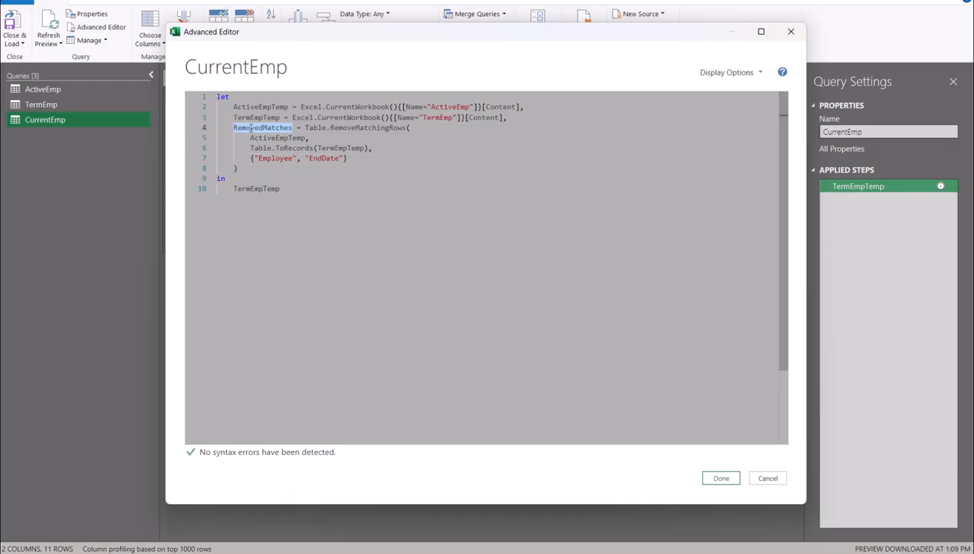
{"action": "key", "text": "ctrl+c"}
{"action": "left_click", "coordinate": [245, 188]}
{"action": "double_click", "coordinate": [245, 188]}
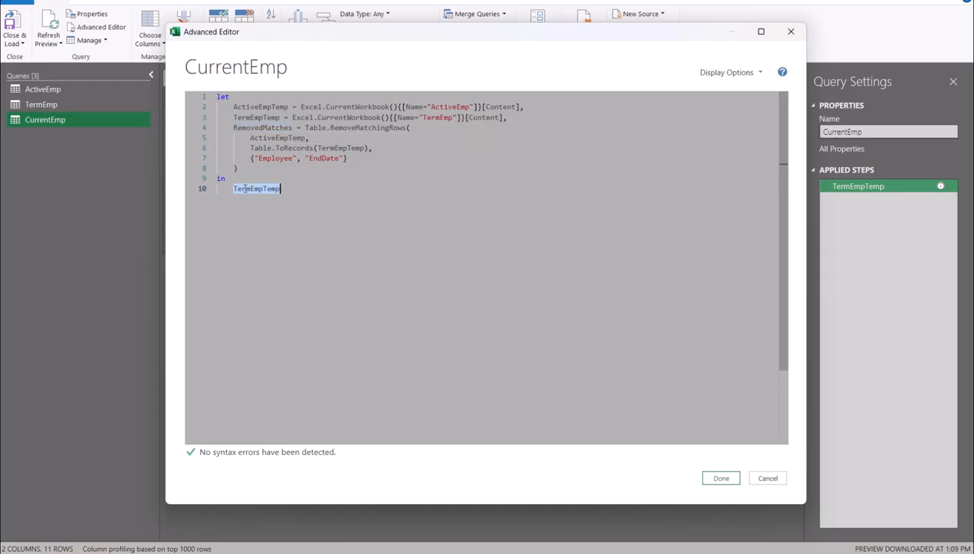
{"action": "key", "text": "ctrl+v"}
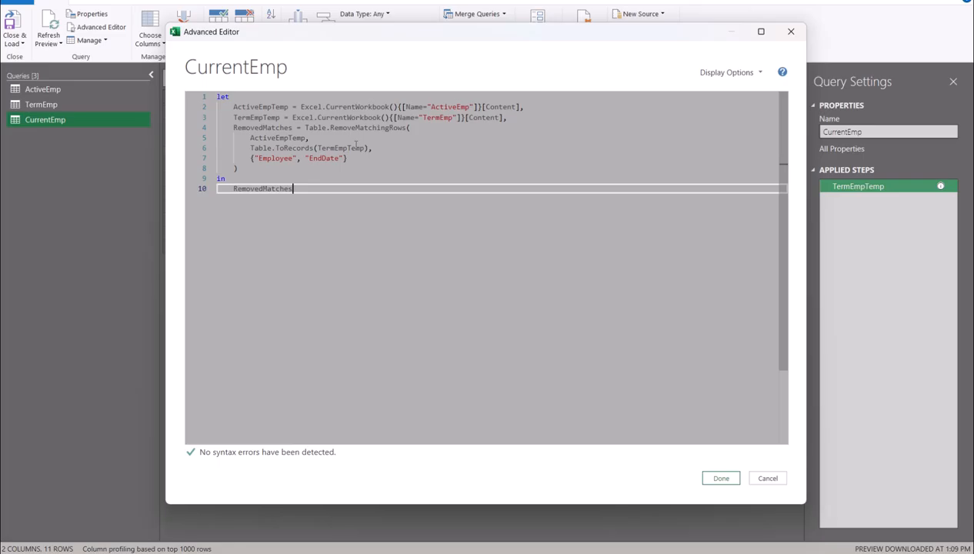
{"action": "mouse_move", "coordinate": [282, 148]}
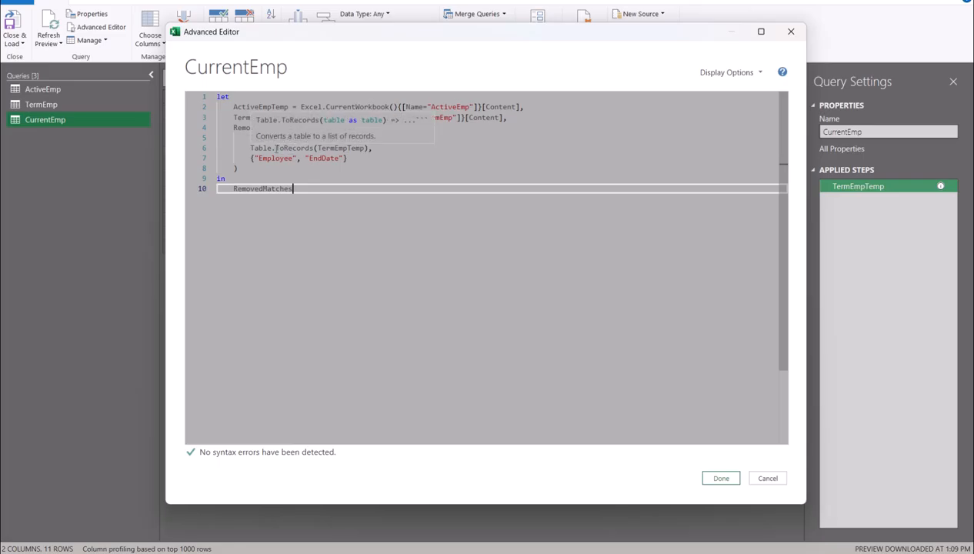
{"action": "left_click", "coordinate": [250, 148]}
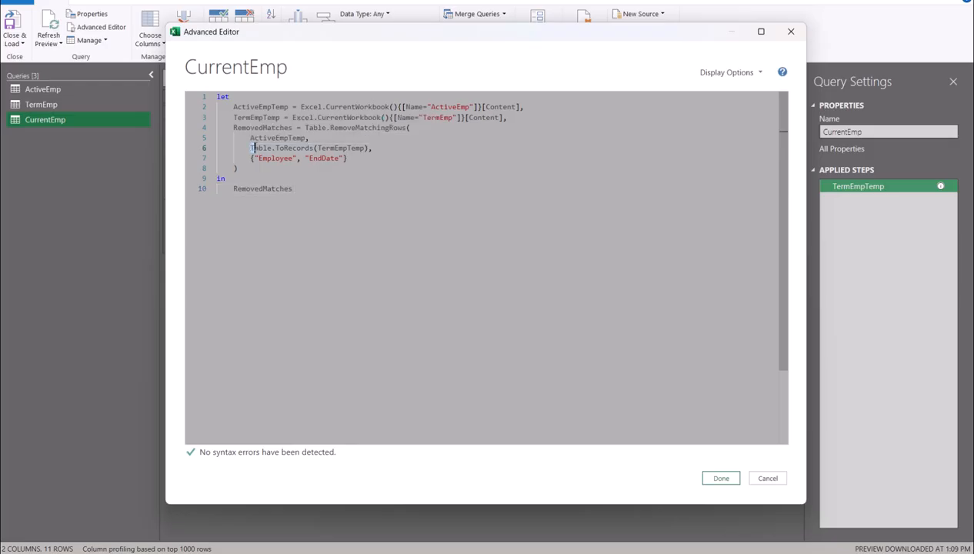
{"action": "mouse_move", "coordinate": [251, 148]}
{"action": "left_click", "coordinate": [300, 188]}
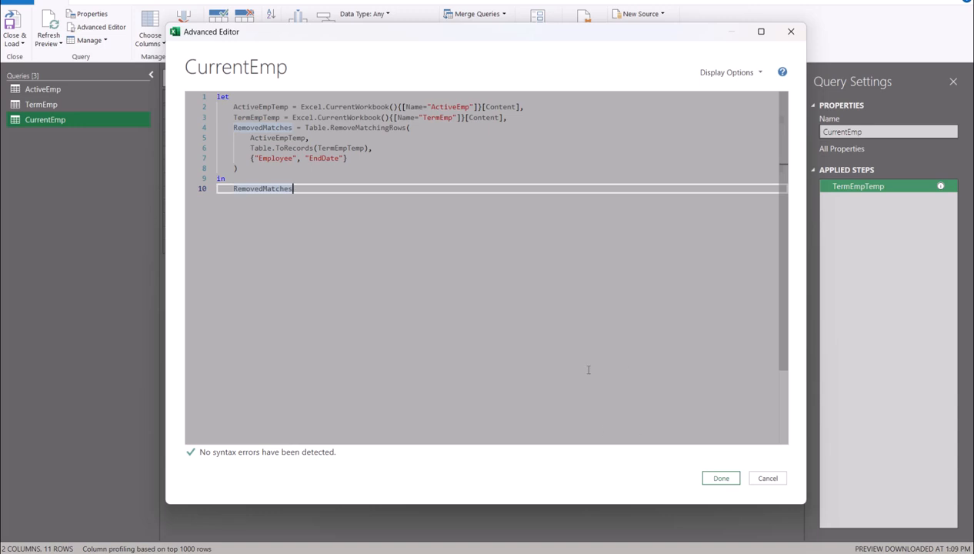
{"action": "left_click", "coordinate": [717, 483]}
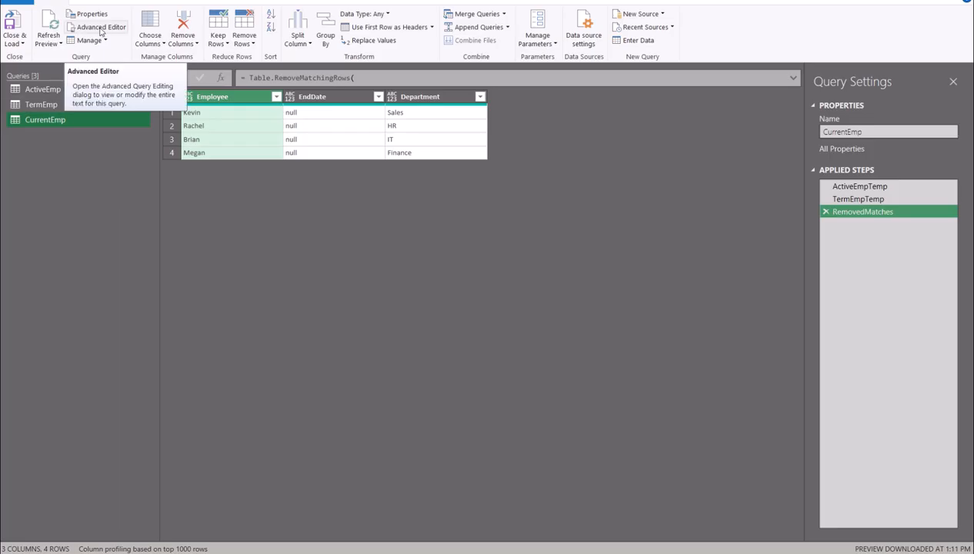
Review CurrentEmp's M code, close it, and create a blank query with the formula = Table.ToRecords(TermEmp).
{"action": "left_click", "coordinate": [100, 28]}
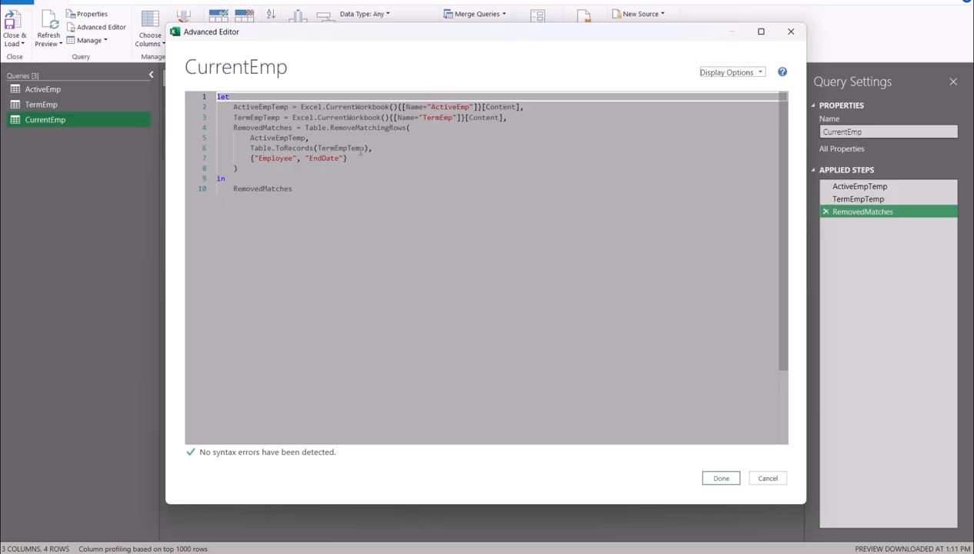
{"action": "left_click", "coordinate": [791, 31]}
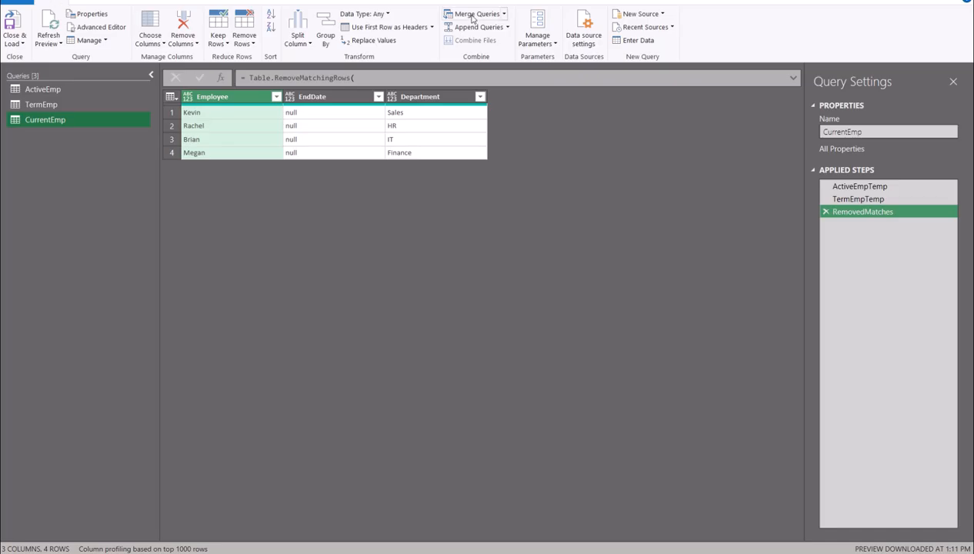
{"action": "left_click", "coordinate": [662, 14]}
{"action": "mouse_move", "coordinate": [649, 57]}
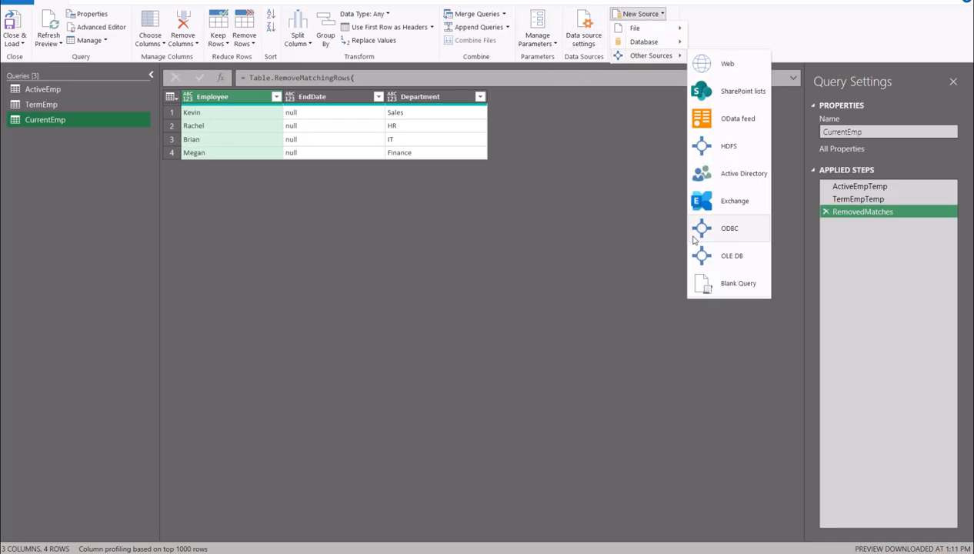
{"action": "left_click", "coordinate": [733, 284]}
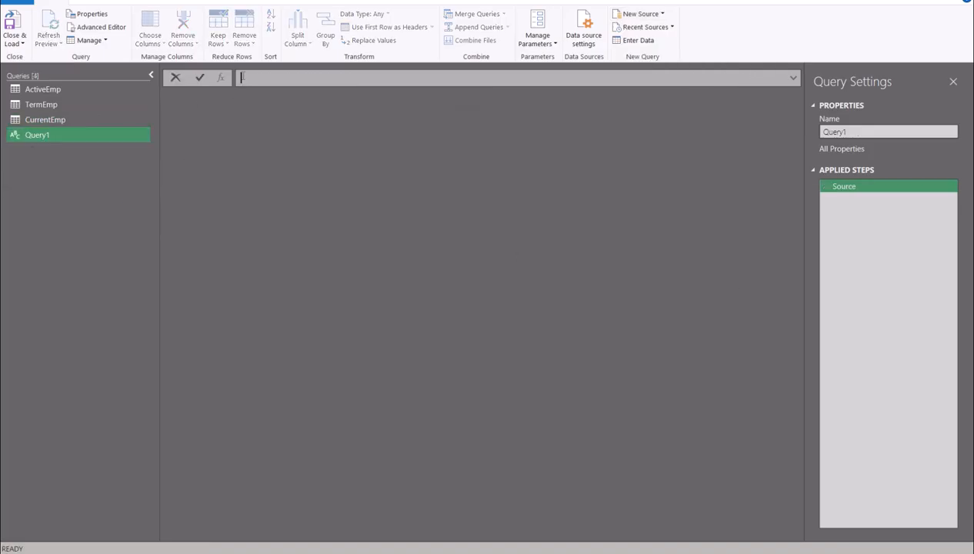
{"action": "key", "text": "ctrl+v"}
{"action": "mouse_move", "coordinate": [339, 80]}
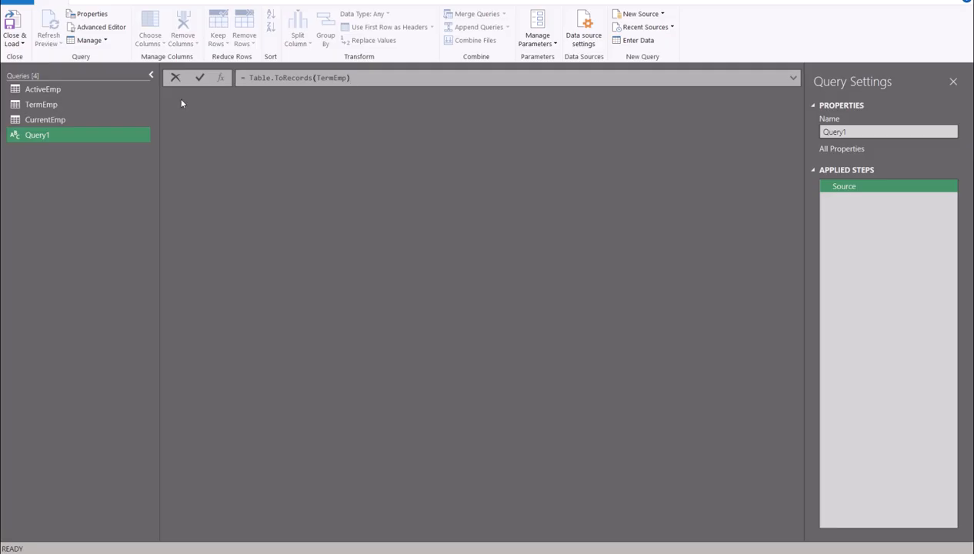
{"action": "mouse_move", "coordinate": [290, 84]}
{"action": "key", "text": "Return"}
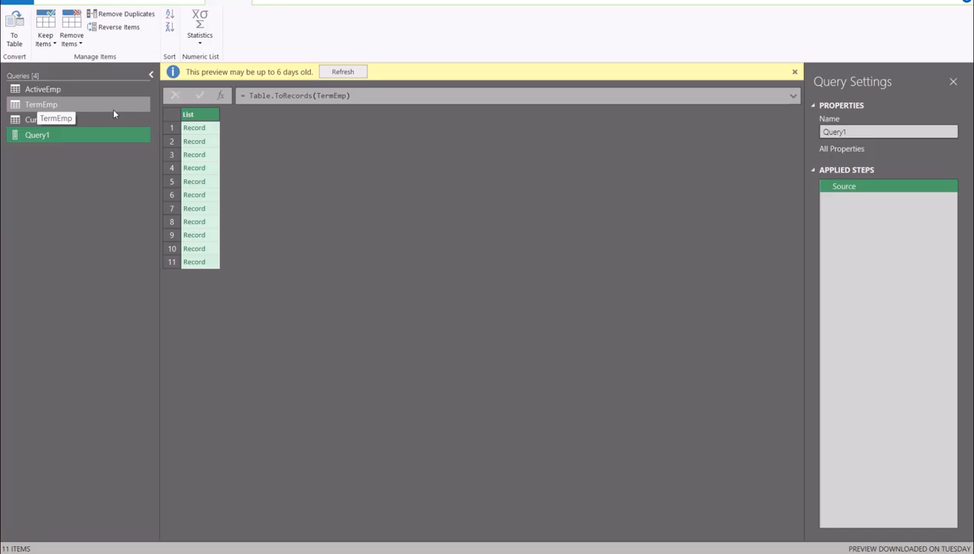
Inspect the first two records in the Table.ToRecords list and compare them with the TermEmp table.
{"action": "left_click", "coordinate": [216, 131]}
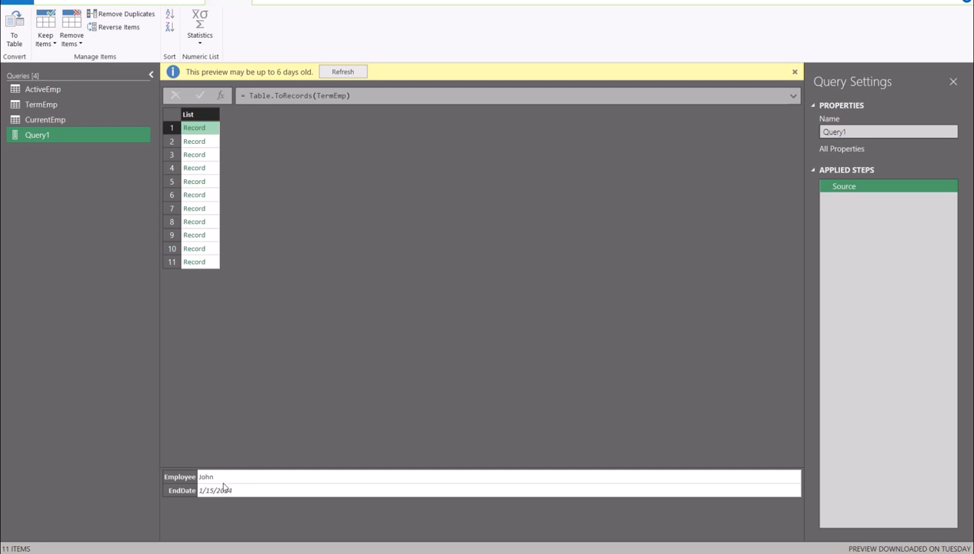
{"action": "left_click", "coordinate": [212, 143]}
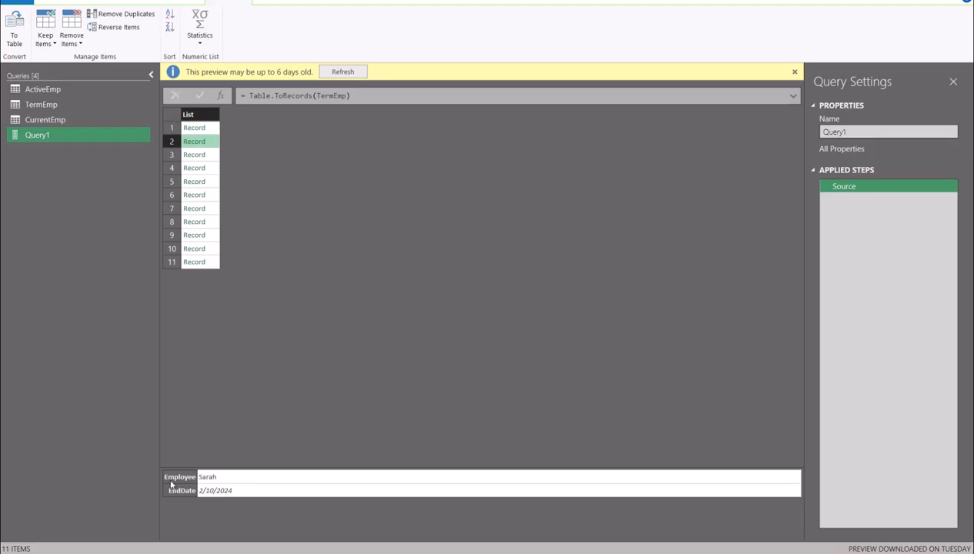
{"action": "left_click", "coordinate": [48, 105]}
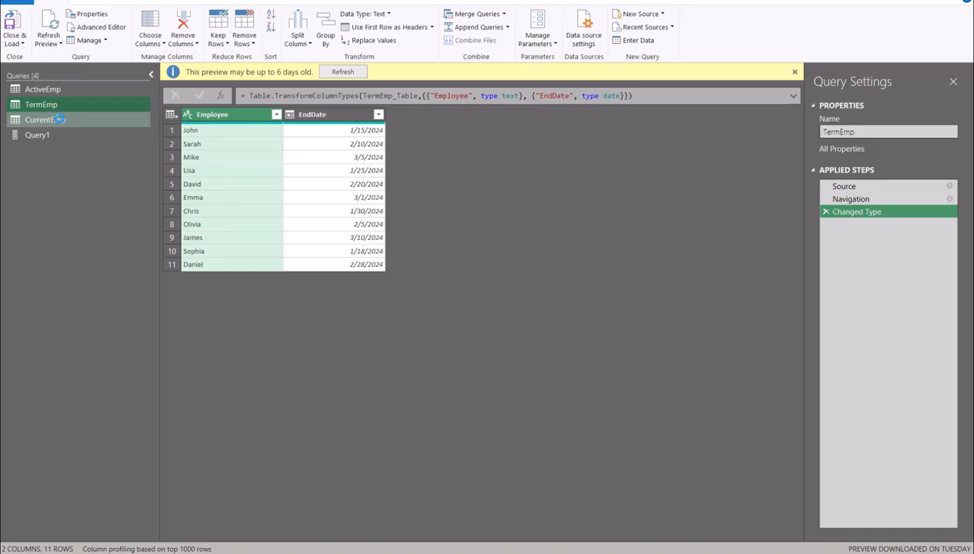
Review CurrentEmp's M code once more and compare the ActiveEmp table with the CurrentEmp result.
{"action": "left_click", "coordinate": [60, 120]}
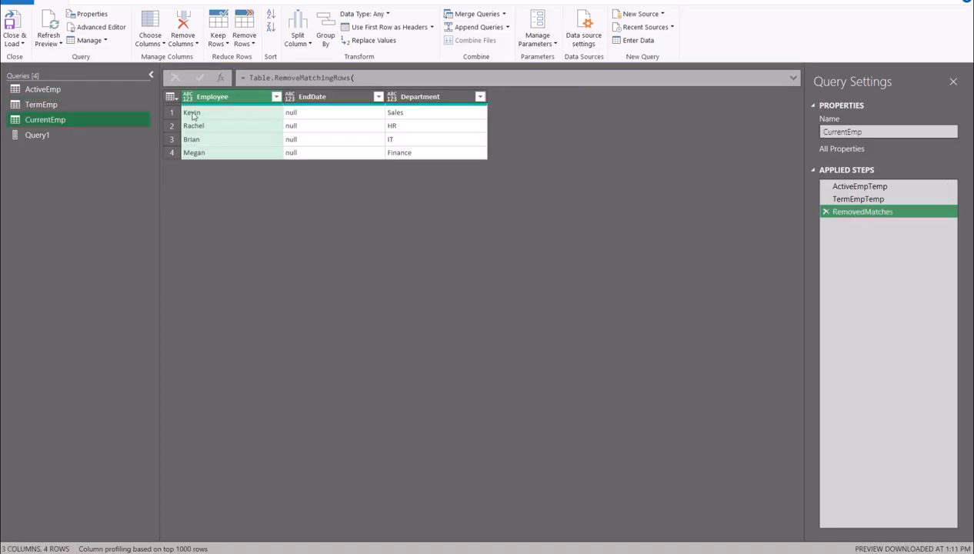
{"action": "left_click", "coordinate": [120, 29]}
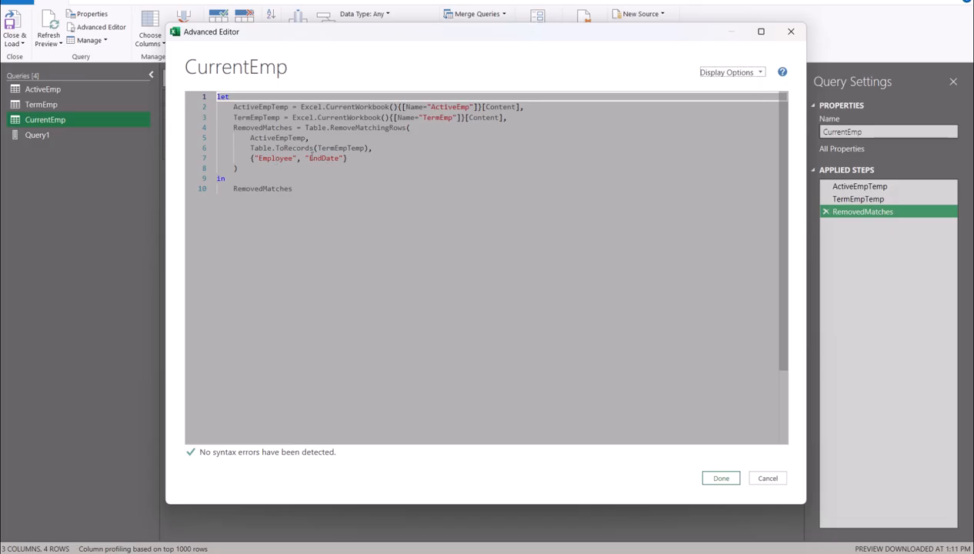
{"action": "left_click", "coordinate": [722, 485]}
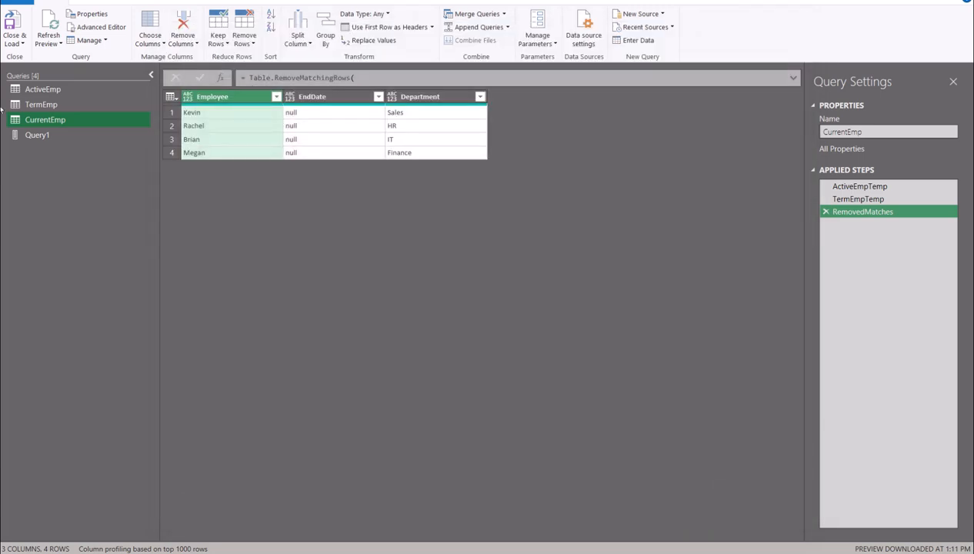
{"action": "left_click", "coordinate": [40, 90]}
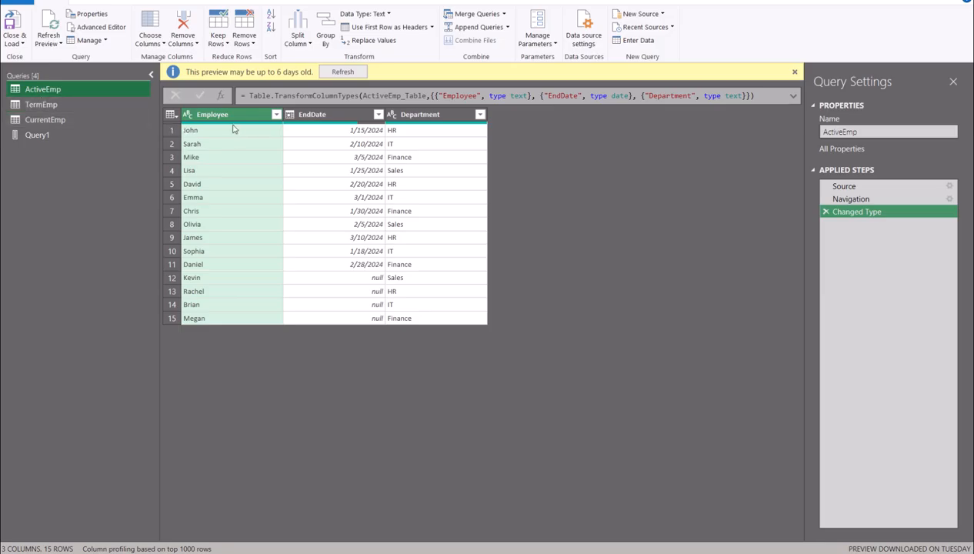
{"action": "mouse_move", "coordinate": [334, 123]}
{"action": "left_click", "coordinate": [46, 121]}
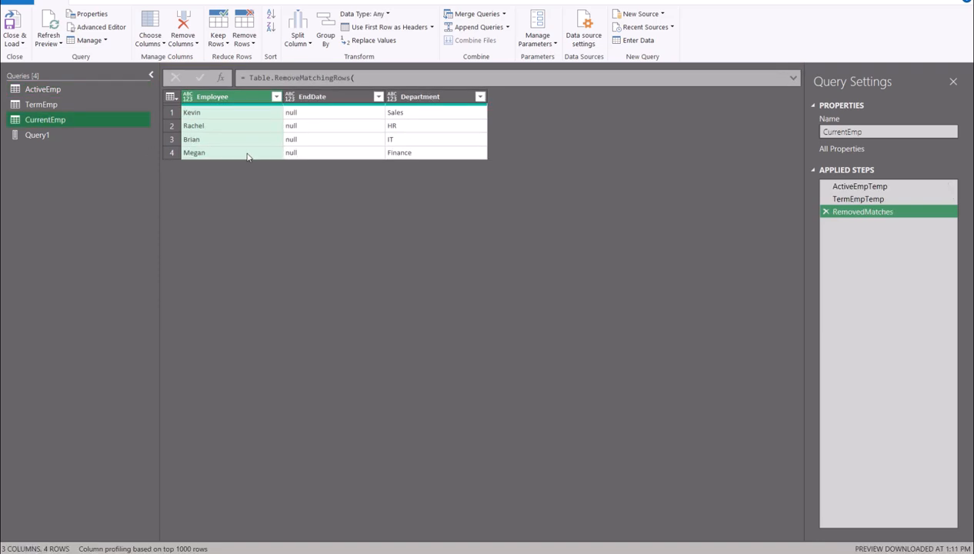